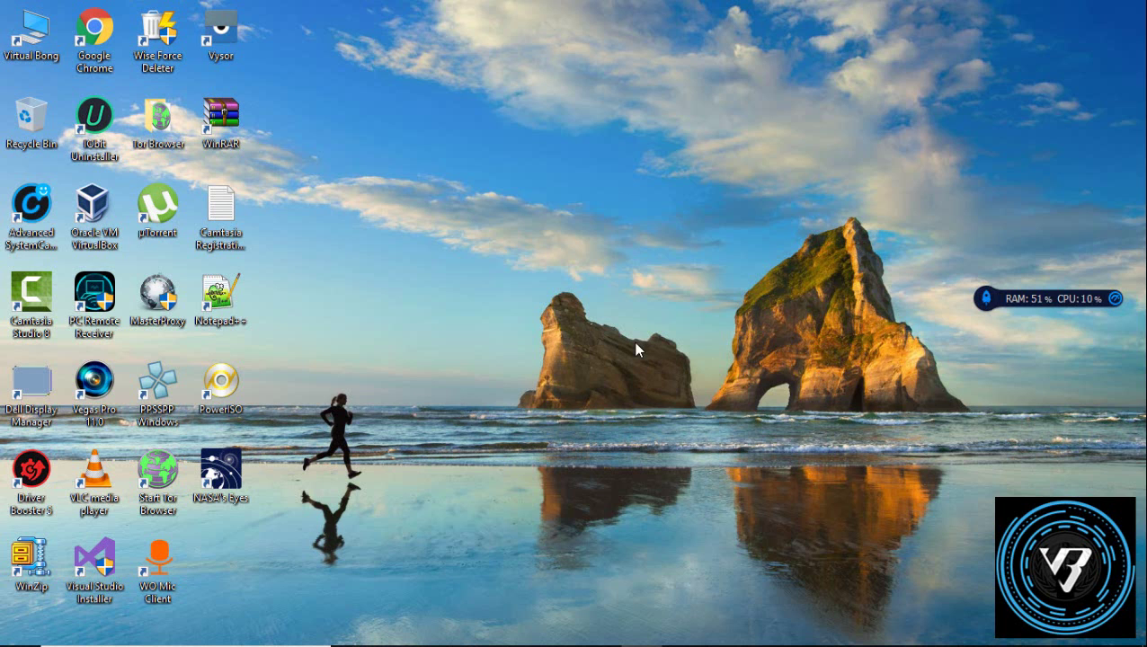
Step: Start a new VirtualBox machine named XP with version Windows XP (32-bit)
left_click(764, 632)
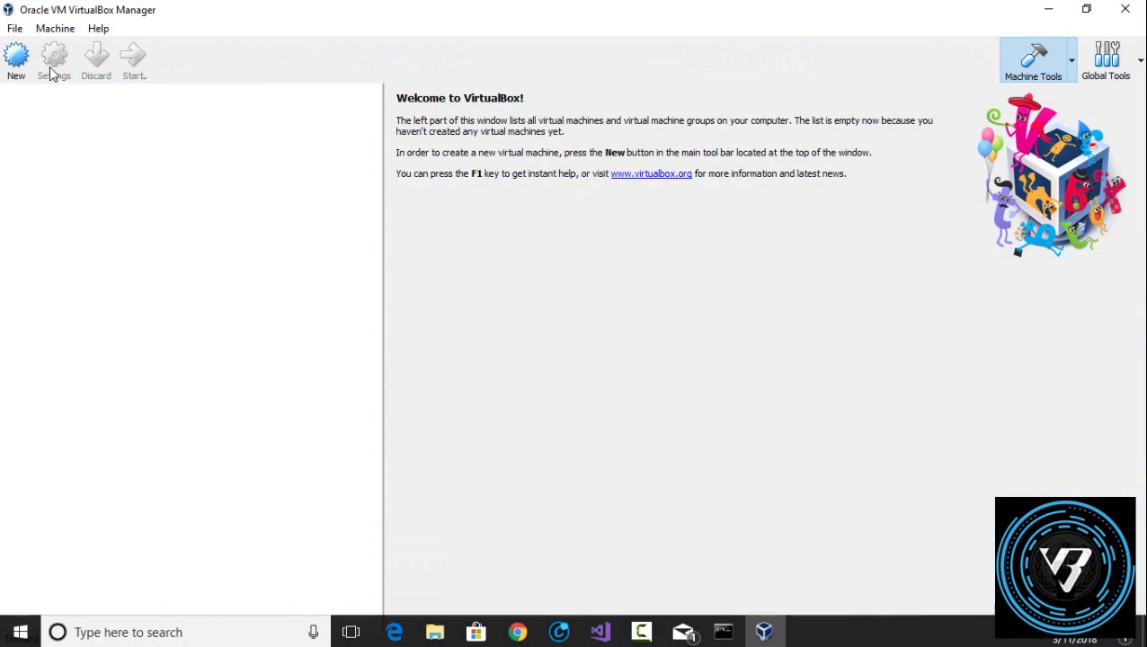
left_click(17, 57)
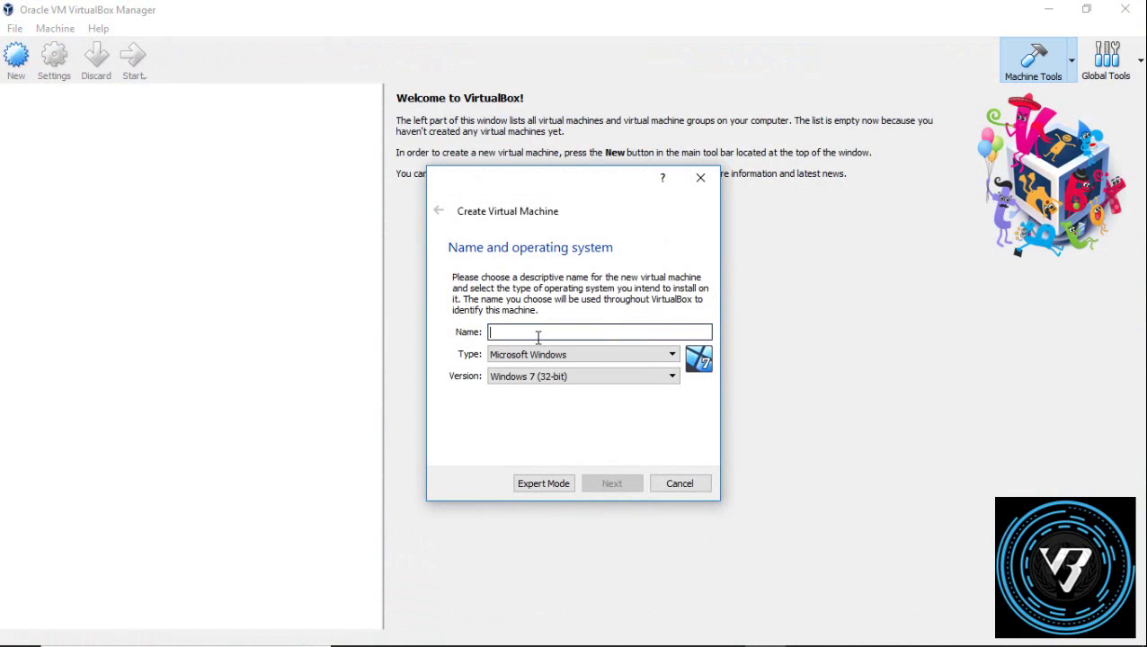
type("XP")
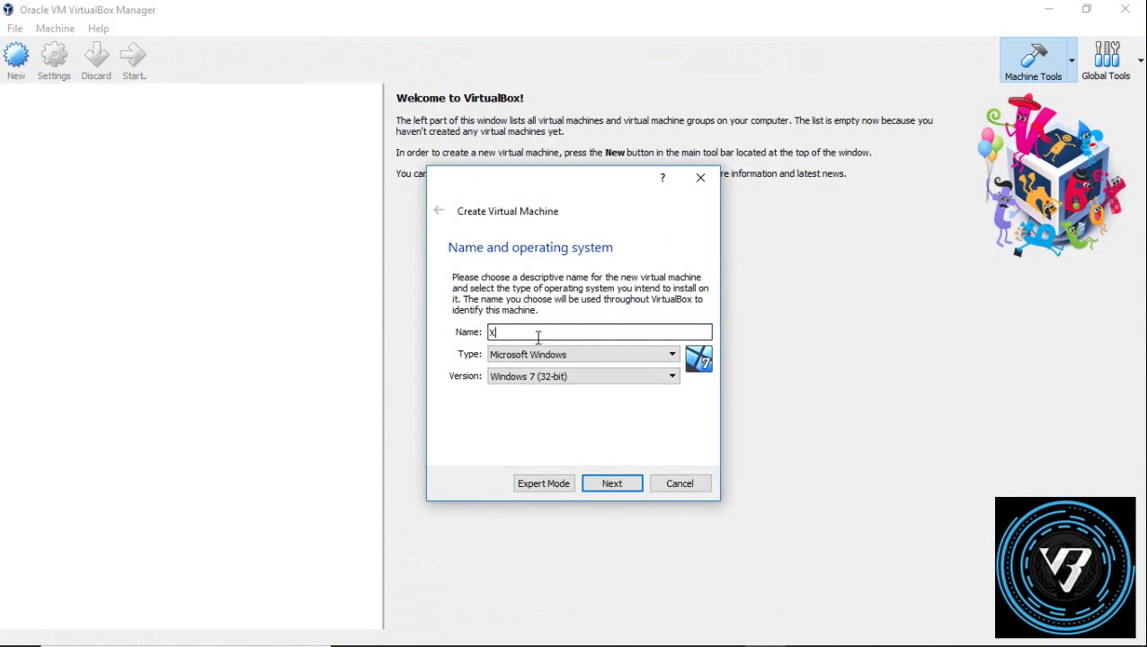
left_click(618, 378)
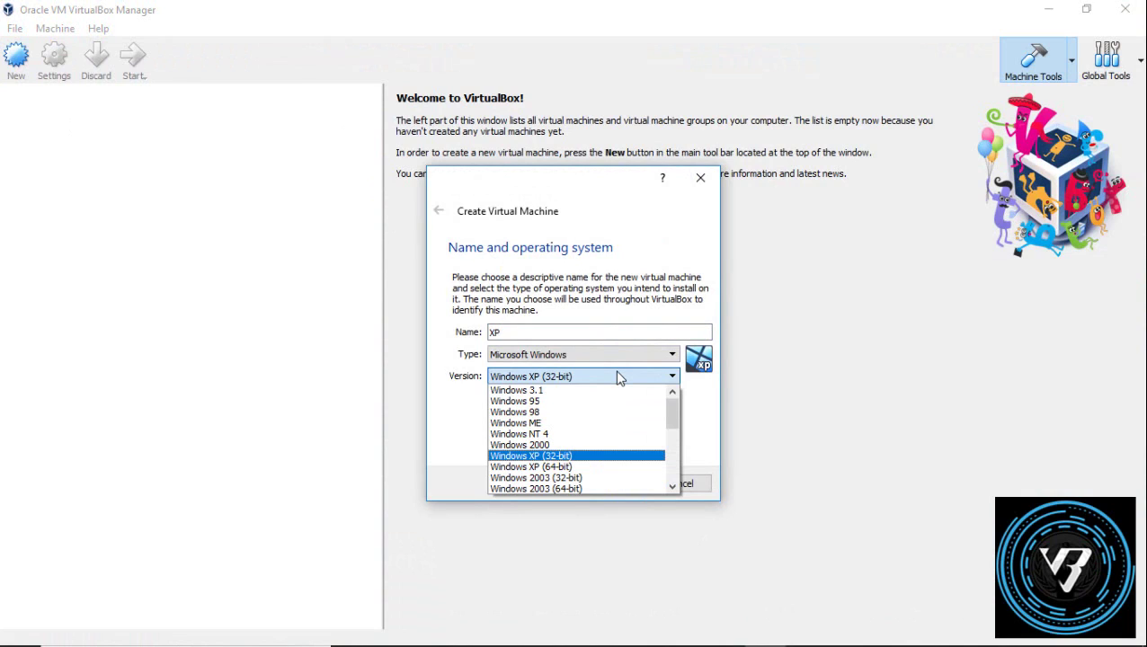
left_click(619, 377)
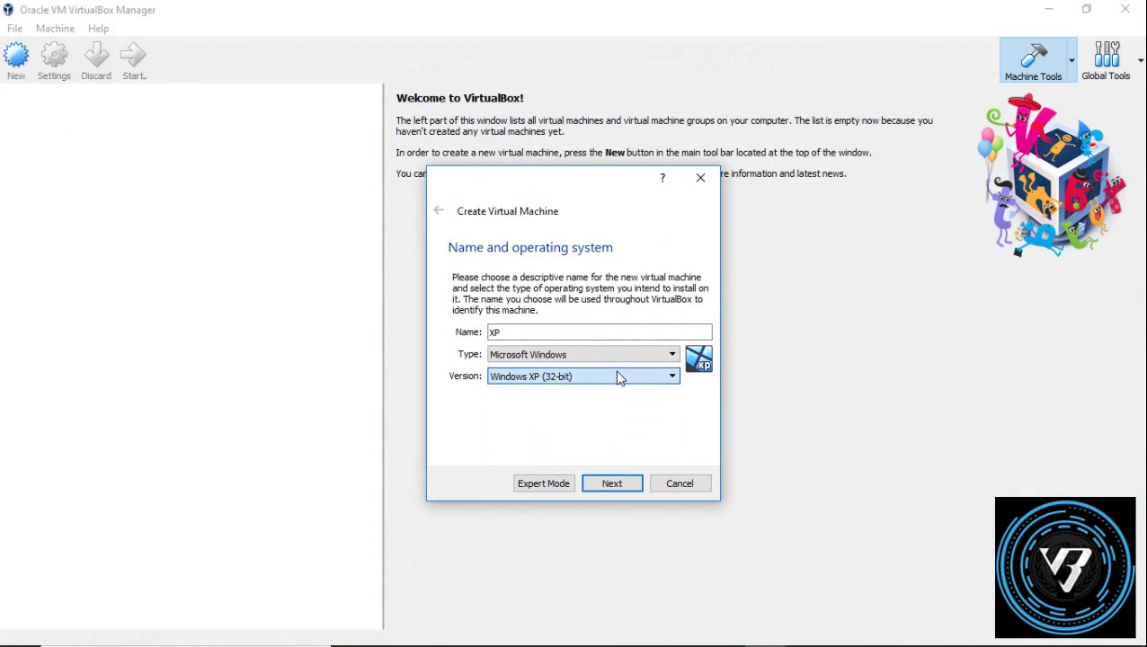
left_click(613, 484)
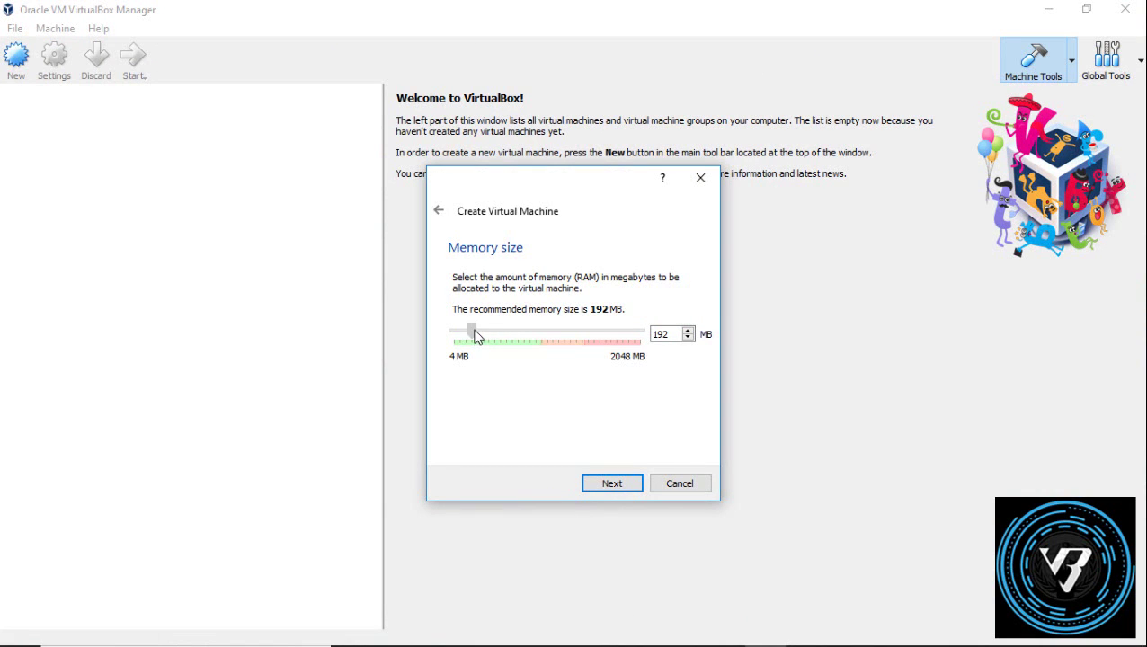
Step: Give the XP machine 880 MB memory and choose a new dynamically allocated VDI disk
left_click_drag(506, 334, 547, 332)
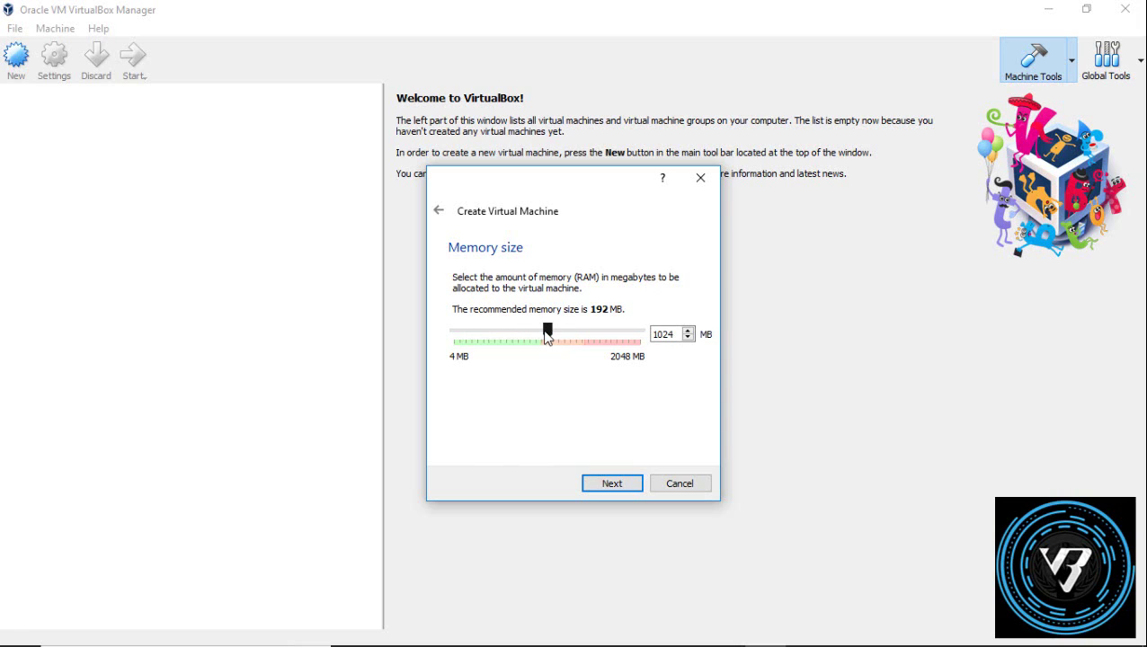
left_click(627, 485)
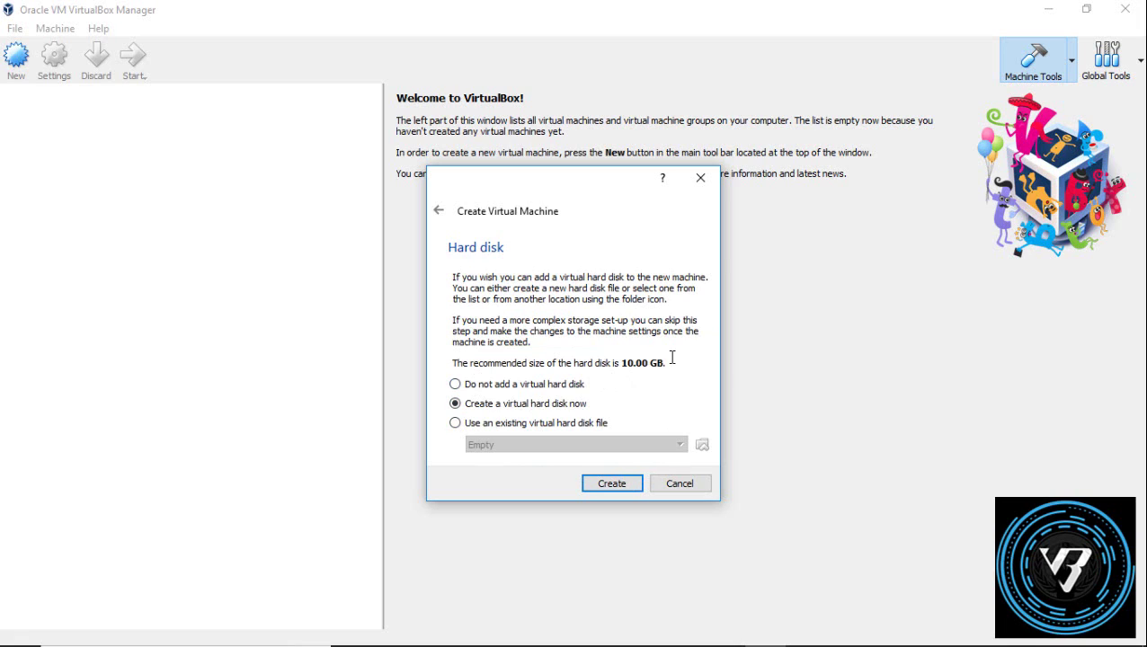
left_click(609, 485)
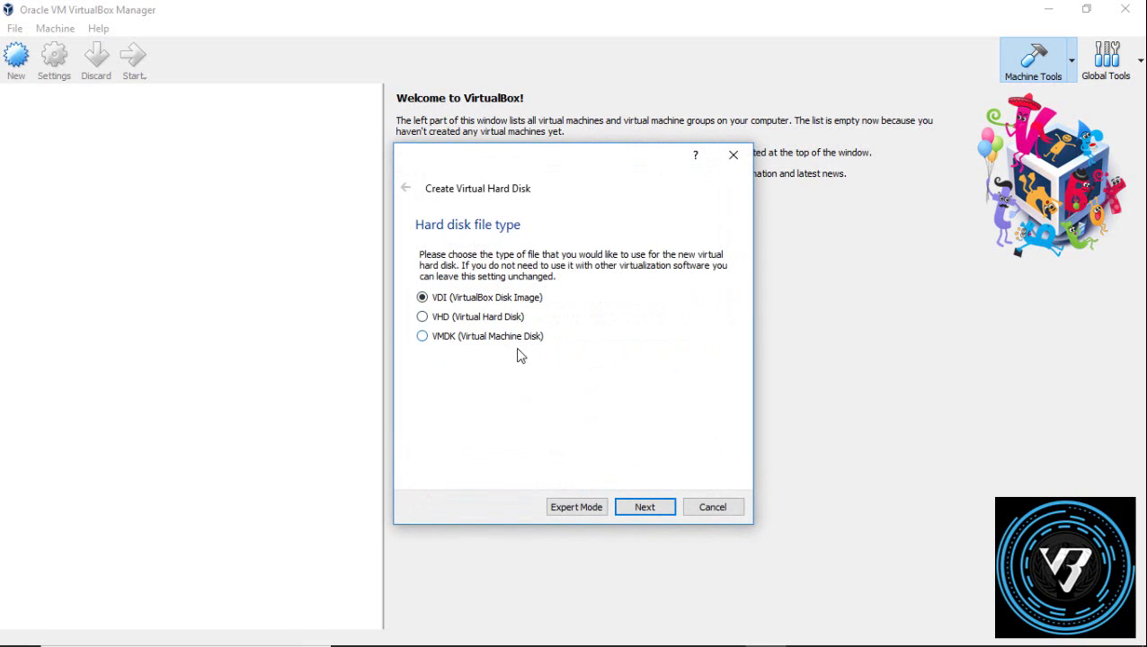
left_click(646, 506)
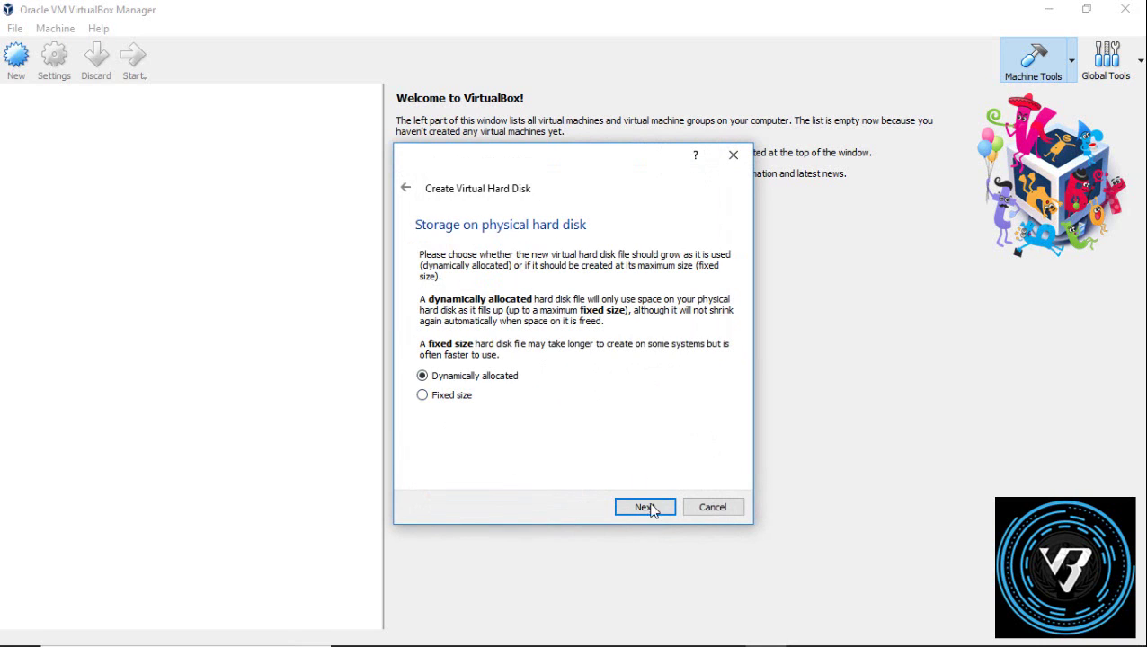
left_click(646, 507)
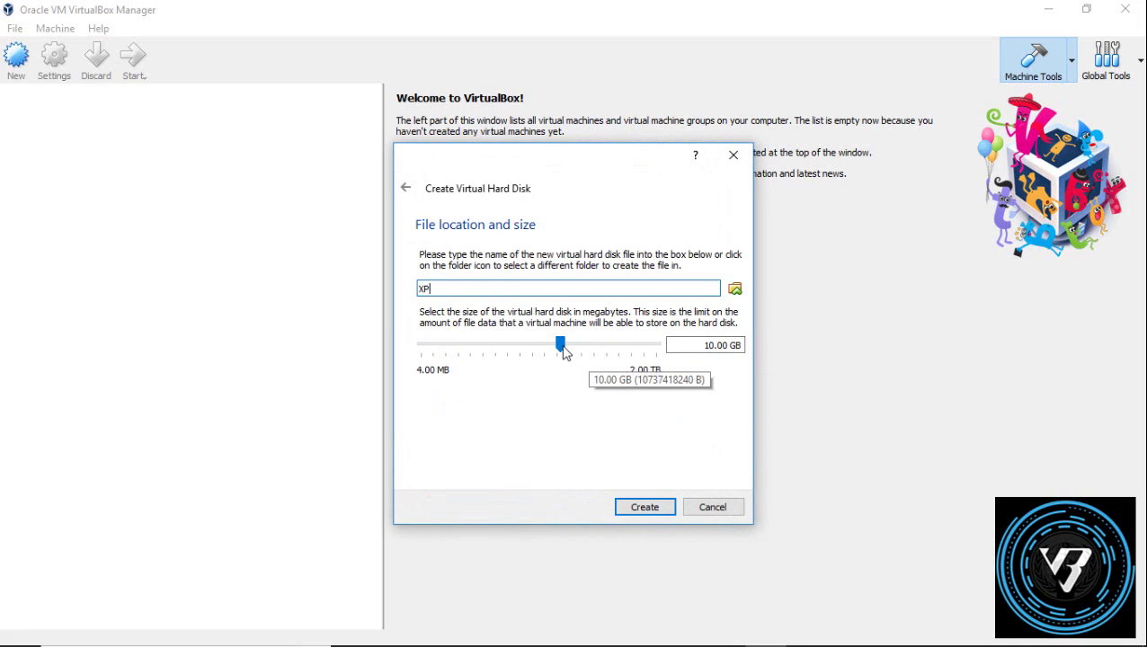
Step: Set the XP virtual disk size to 10.00 GB and create it
mouse_move(559, 344)
left_mouse_down()
mouse_move(551, 342)
mouse_move(561, 343)
left_mouse_up()
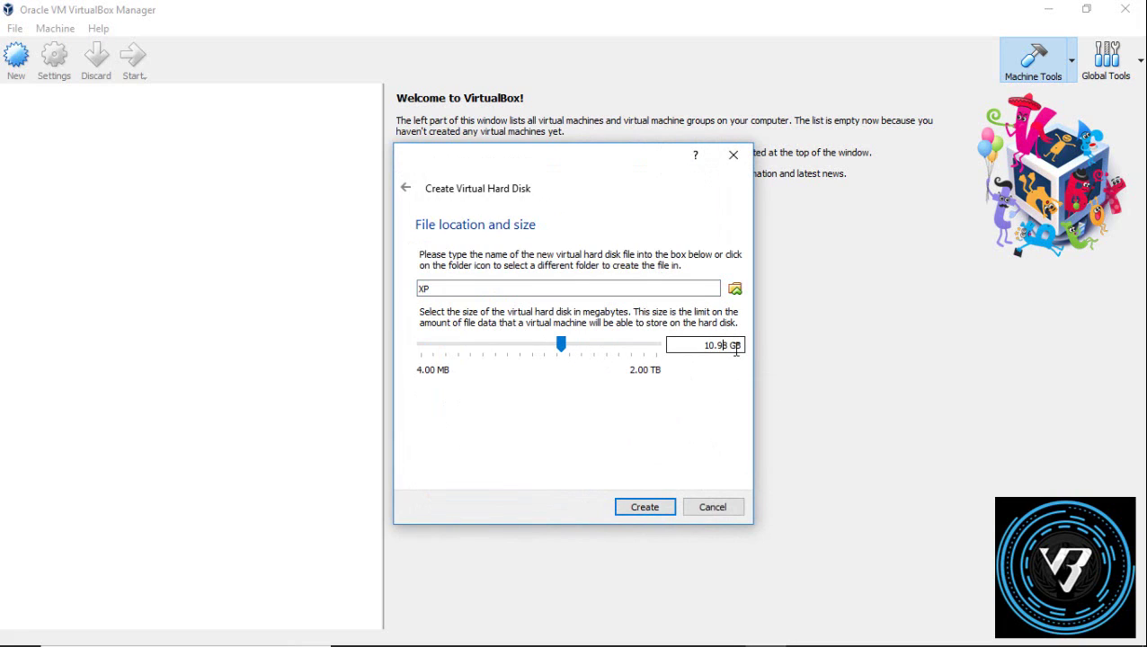
key("BackSpace")
type("0")
key("BackSpace")
left_click(656, 507)
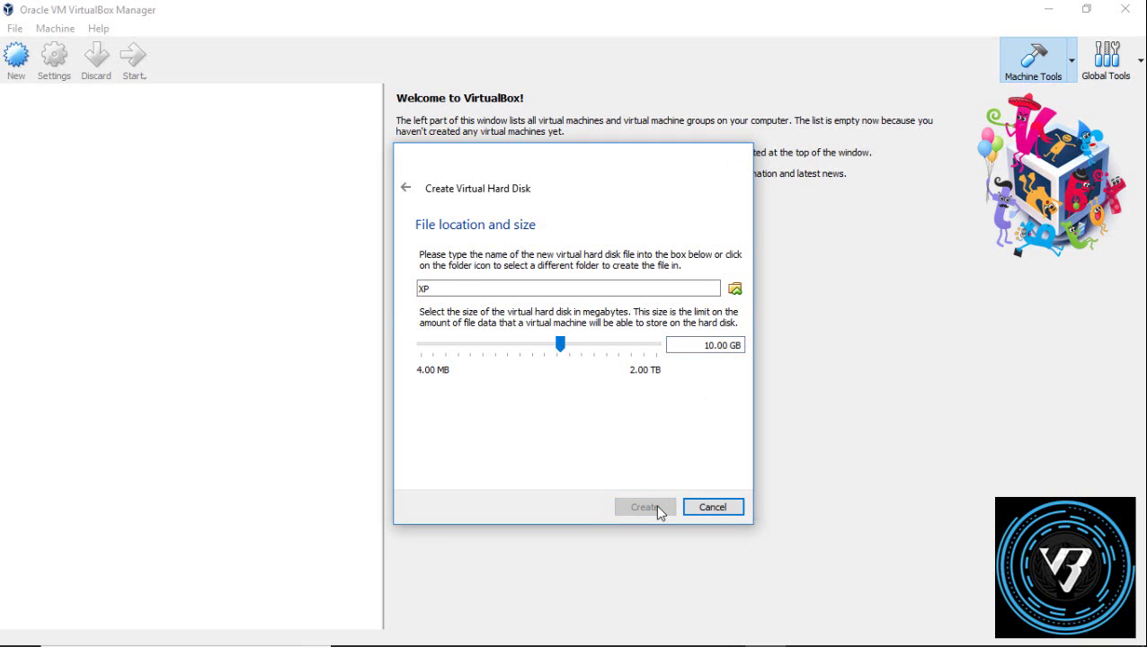
Step: Cap the XP machine's CPU execution at 50% and enable PAE/NX
left_click(54, 59)
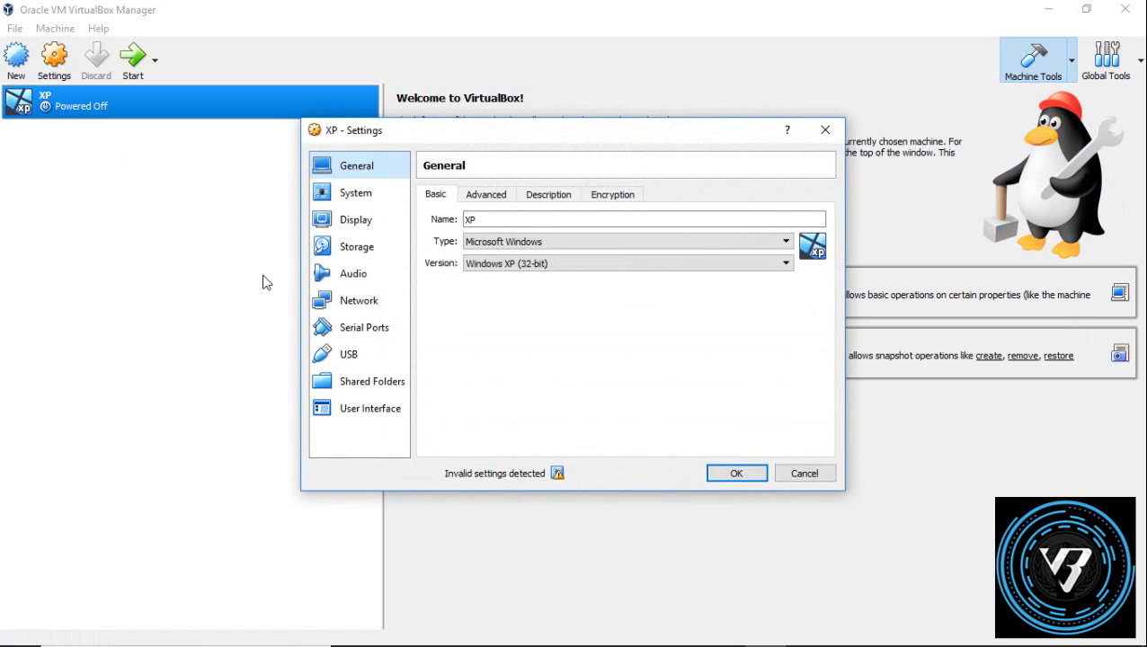
left_click(365, 196)
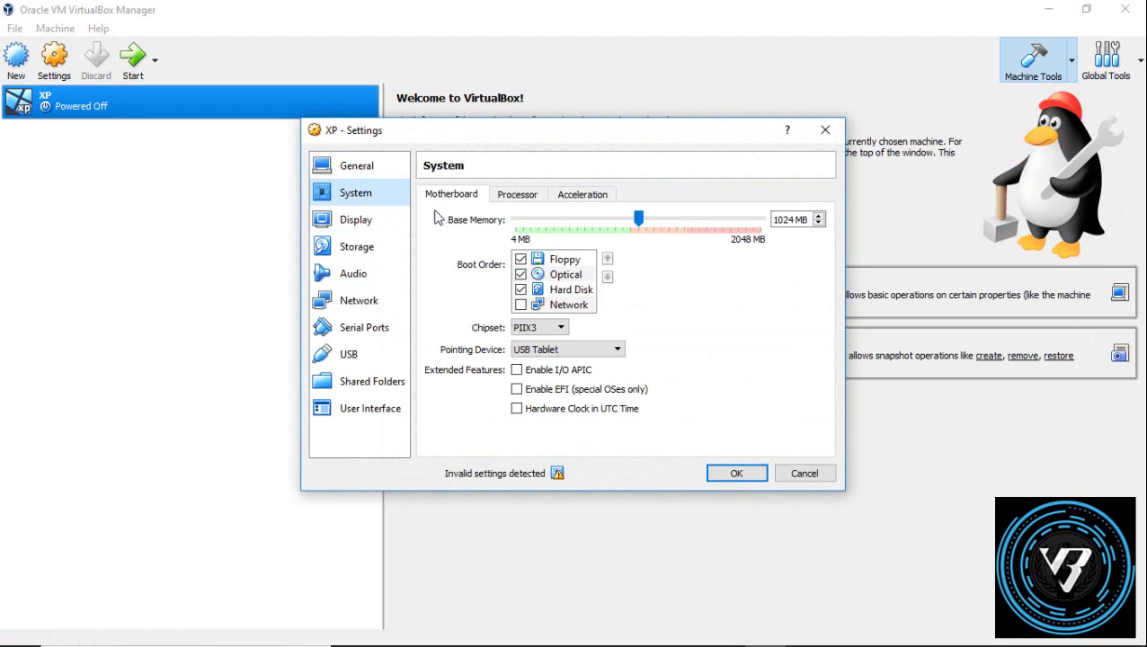
left_click(511, 198)
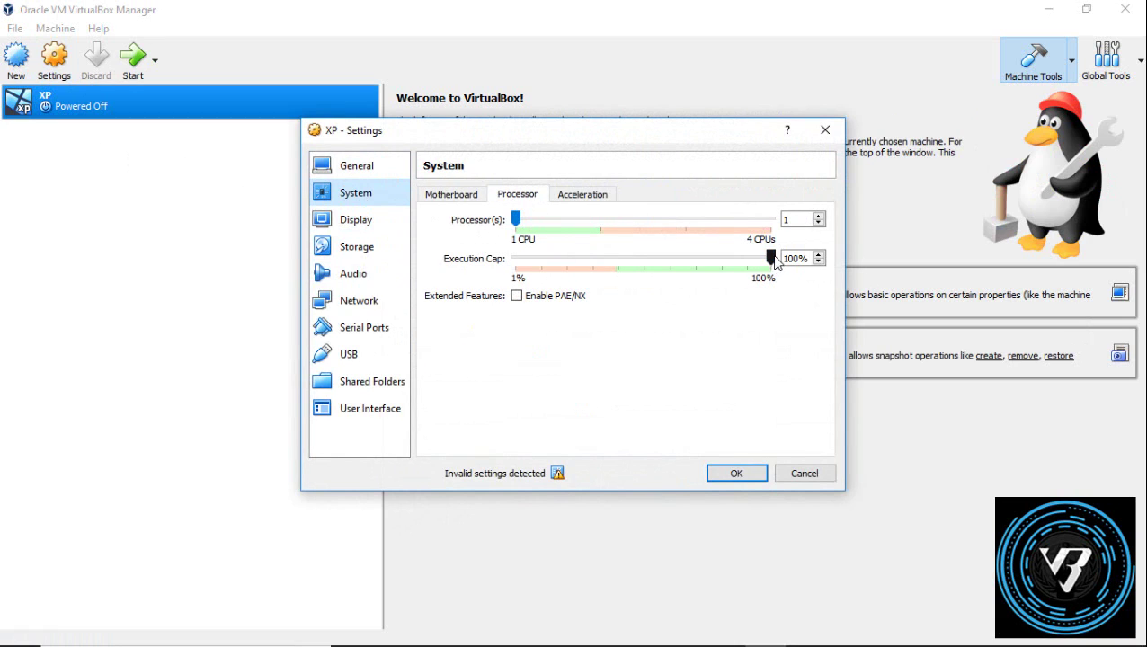
left_click_drag(774, 260, 641, 260)
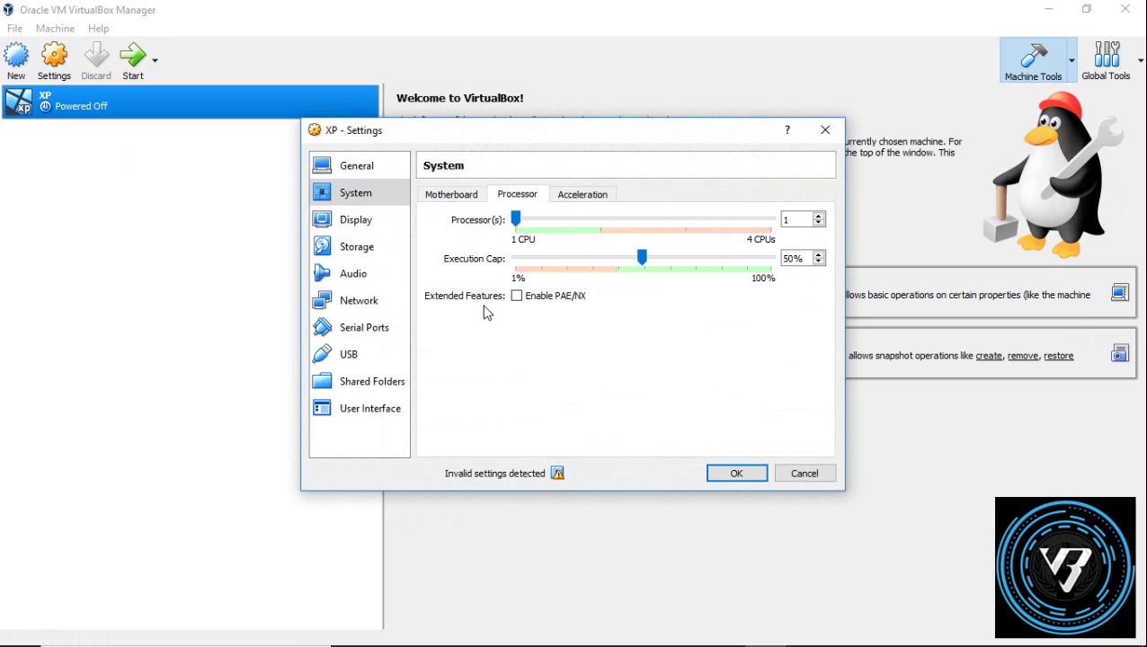
left_click(518, 301)
Step: Lower the XP machine's base memory to 950 MB and save the settings
mouse_move(559, 472)
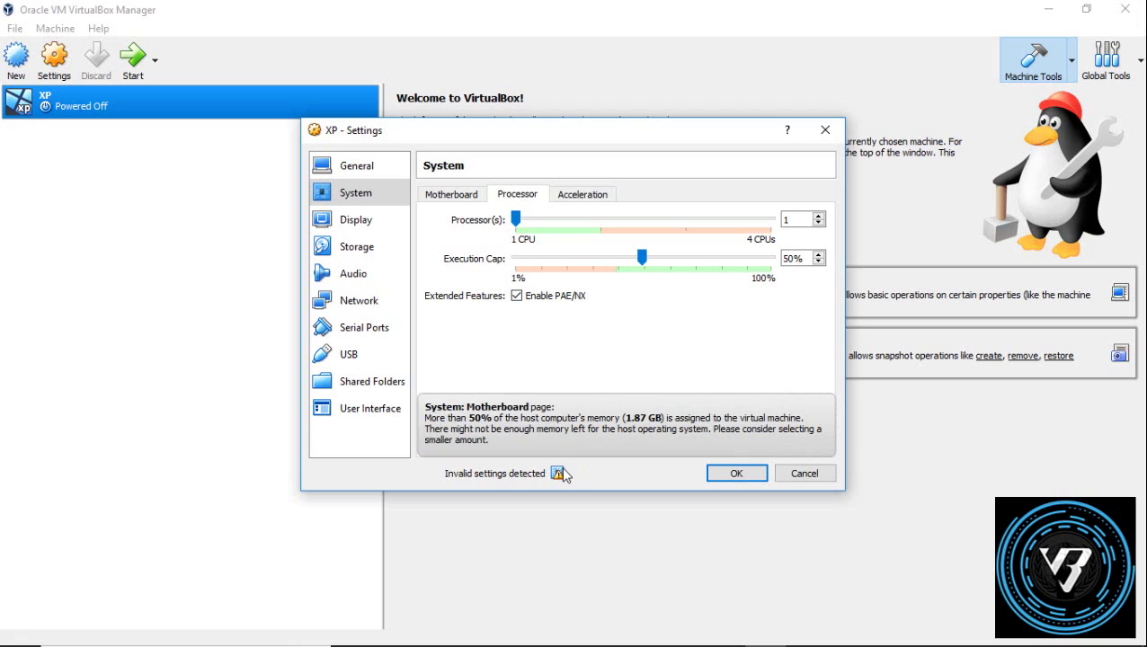
left_click(363, 224)
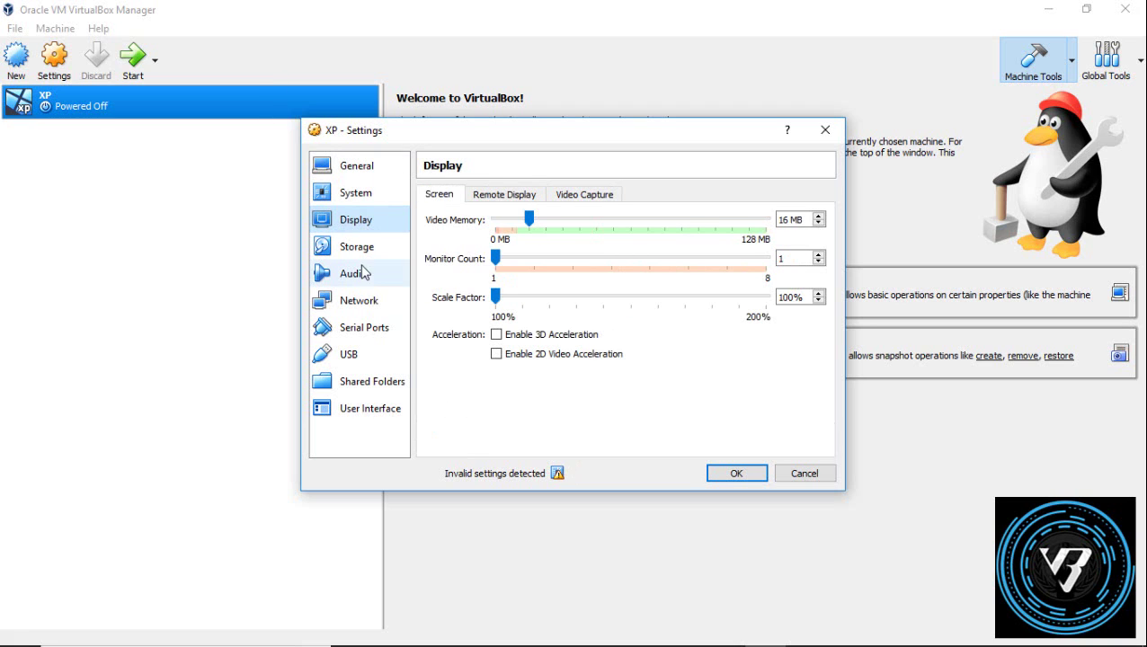
left_click(369, 196)
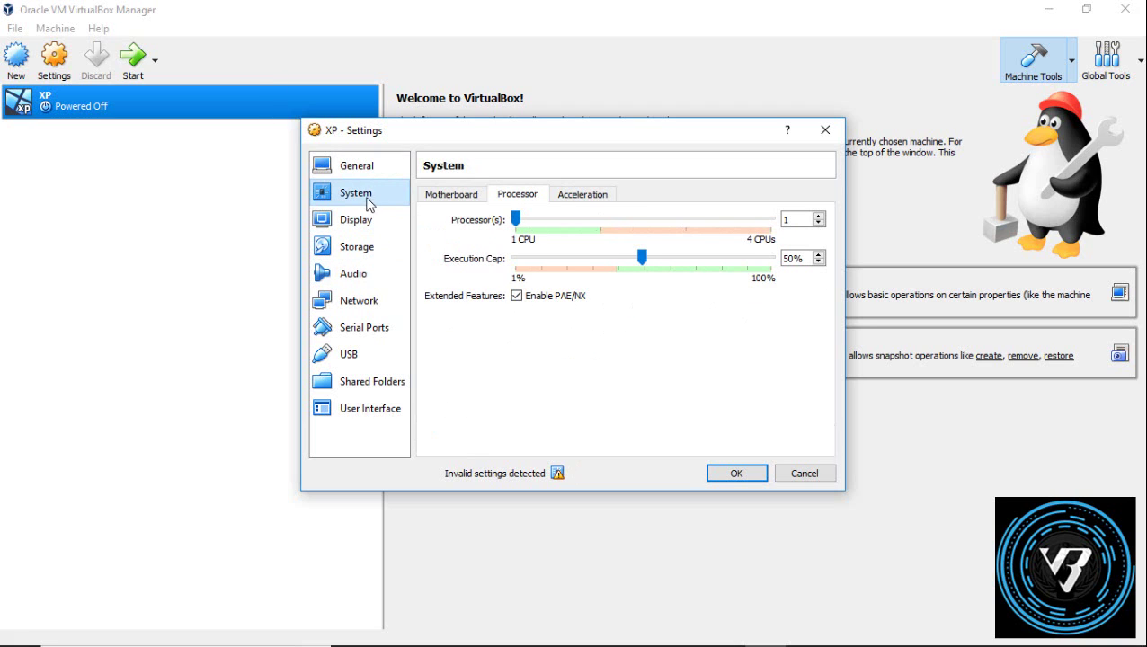
left_click(464, 196)
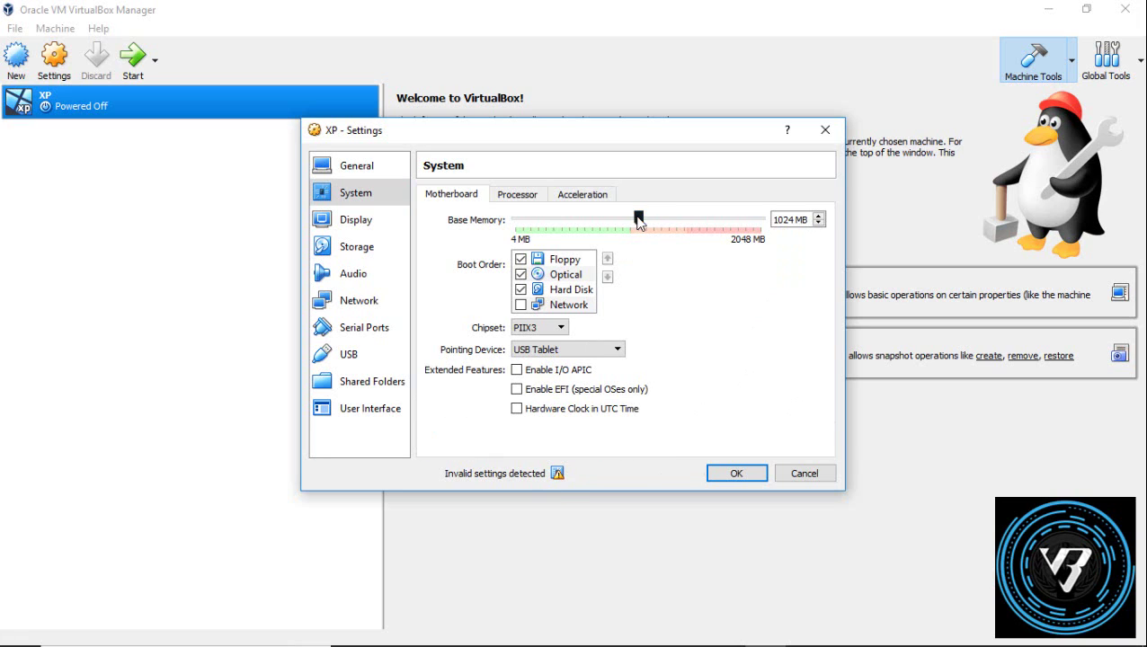
left_click_drag(638, 219, 628, 221)
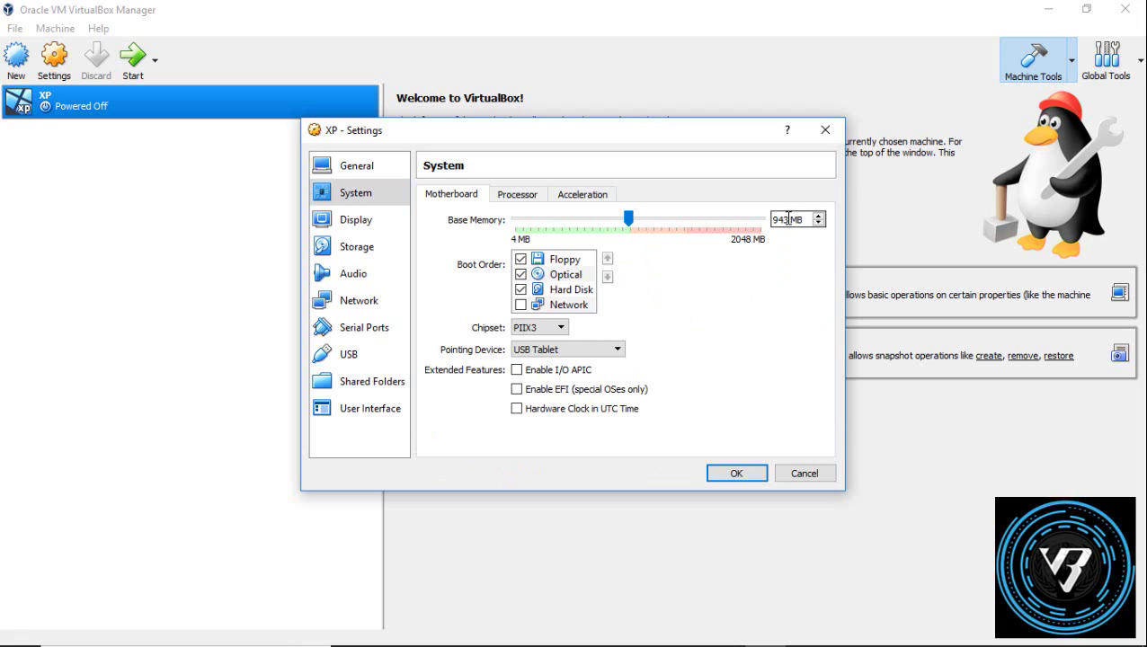
key("BackSpace")
key("BackSpace")
key("BackSpace")
type("950")
left_click(356, 165)
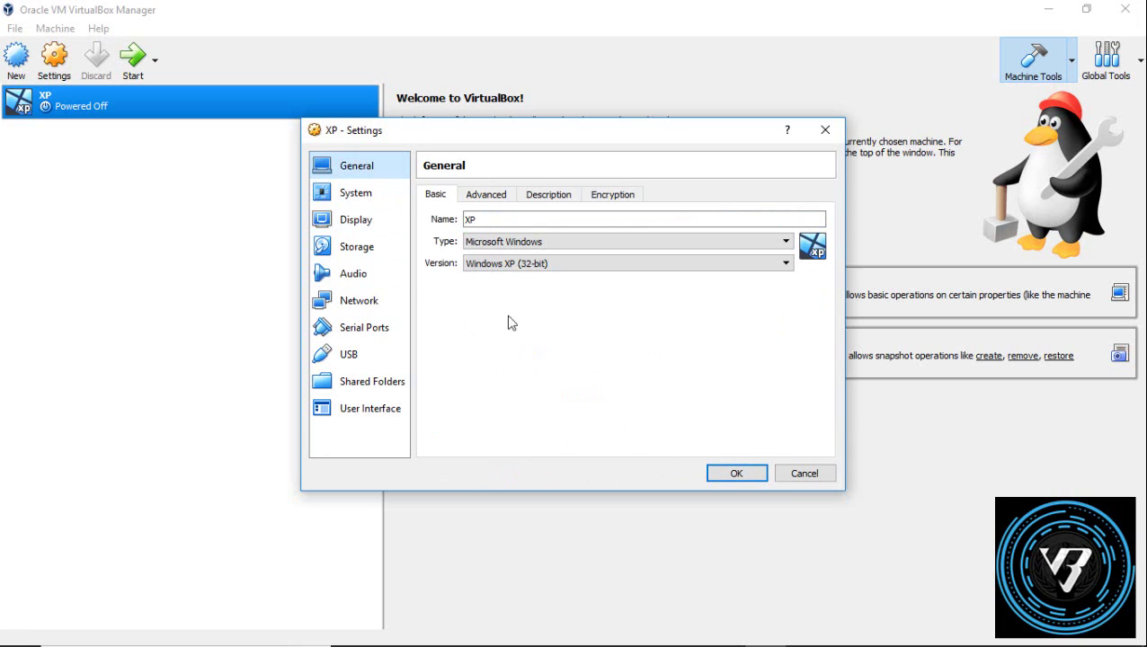
left_click(721, 473)
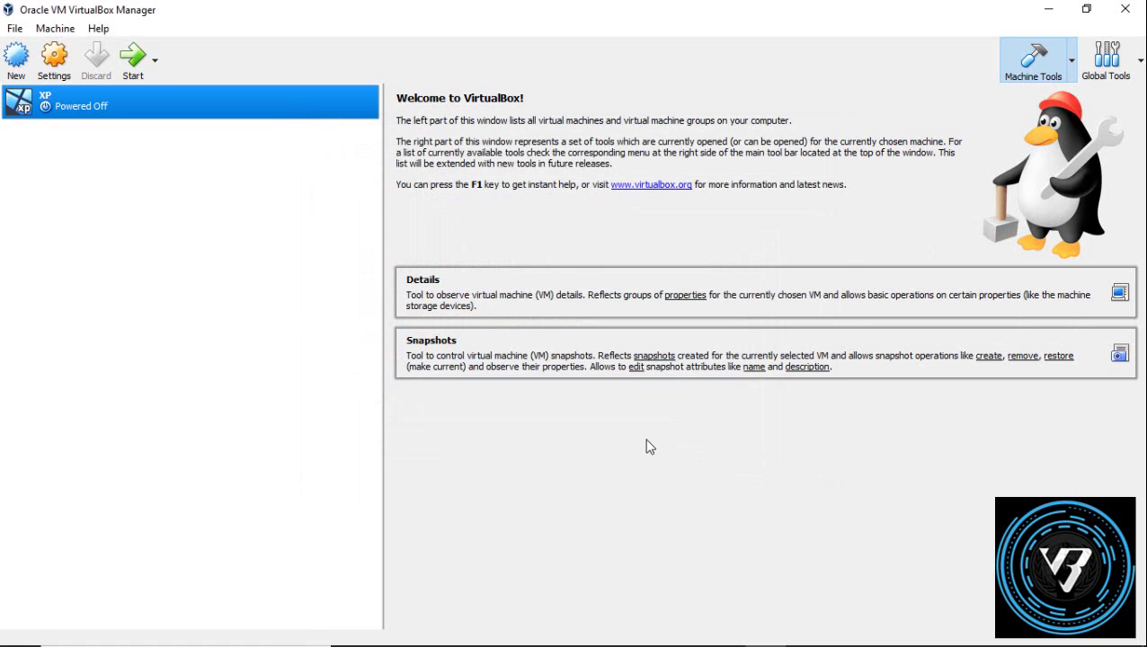
Step: Attach the Windows XP Pro SP3 ISO to the XP machine's empty optical drive
right_click(74, 96)
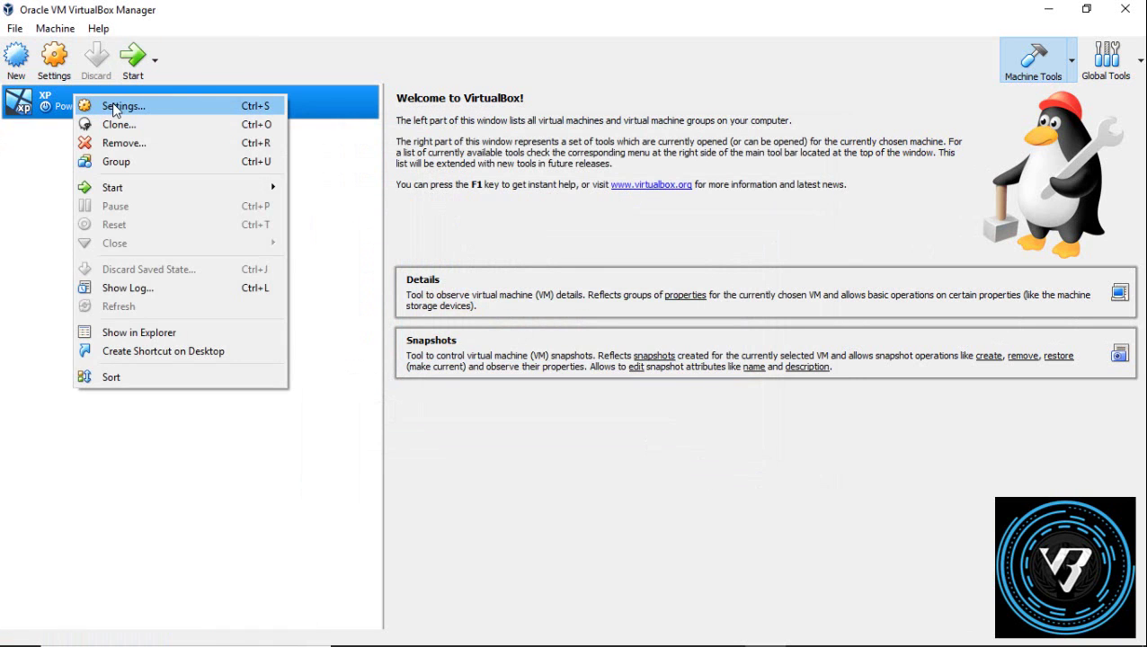
left_click(115, 107)
left_click(362, 254)
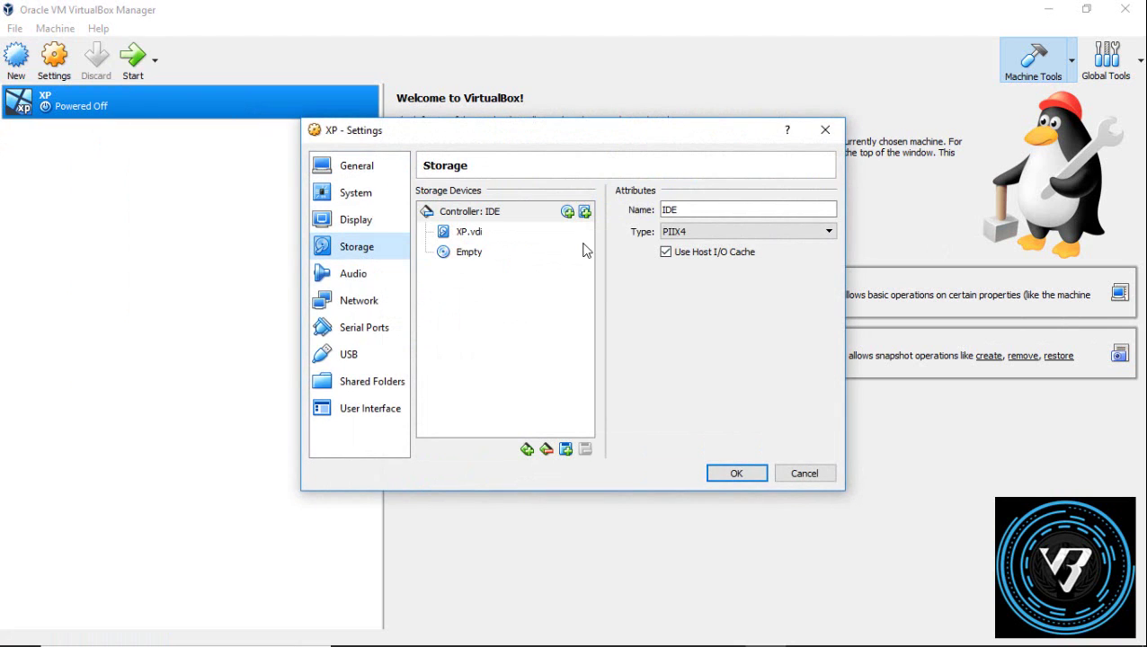
left_click(475, 259)
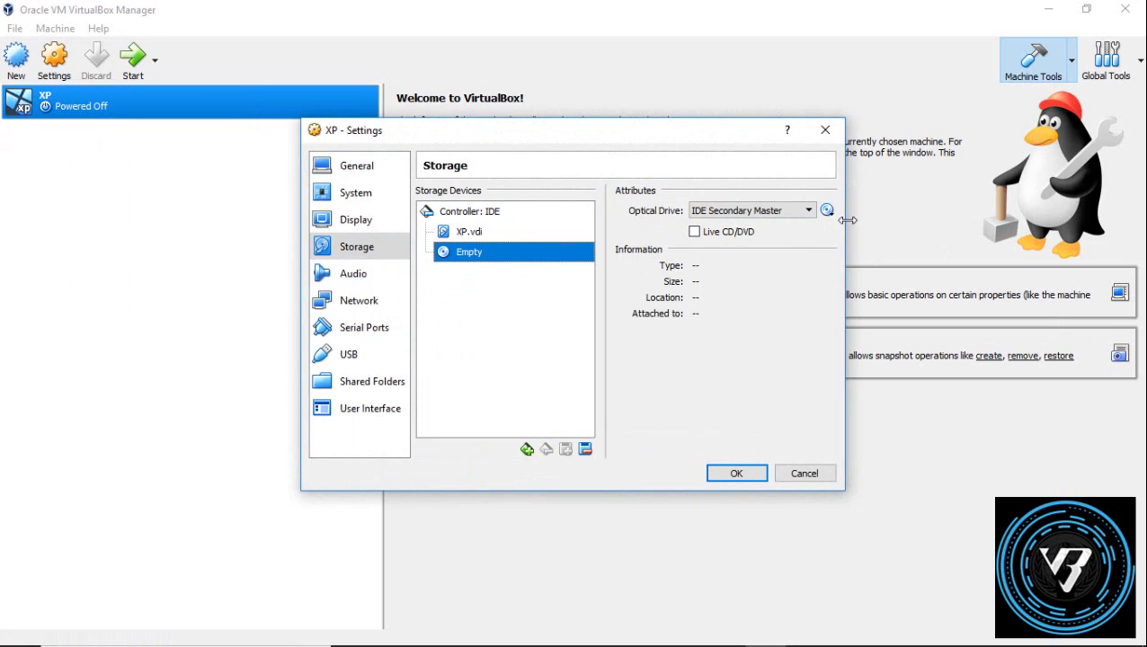
left_click(827, 210)
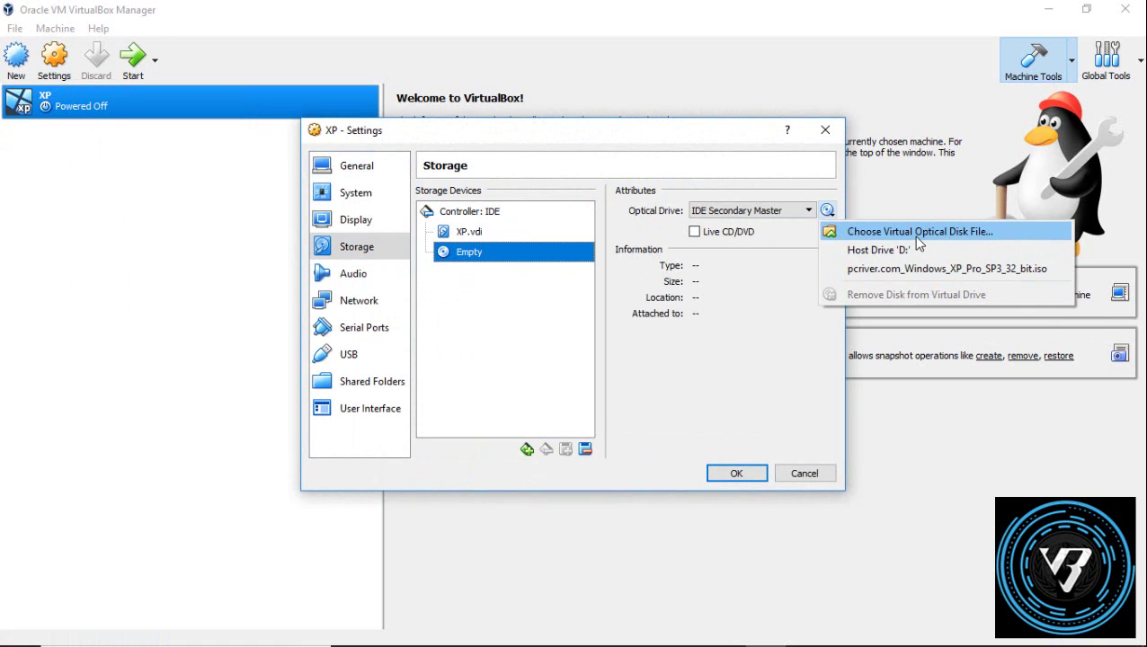
left_click(917, 236)
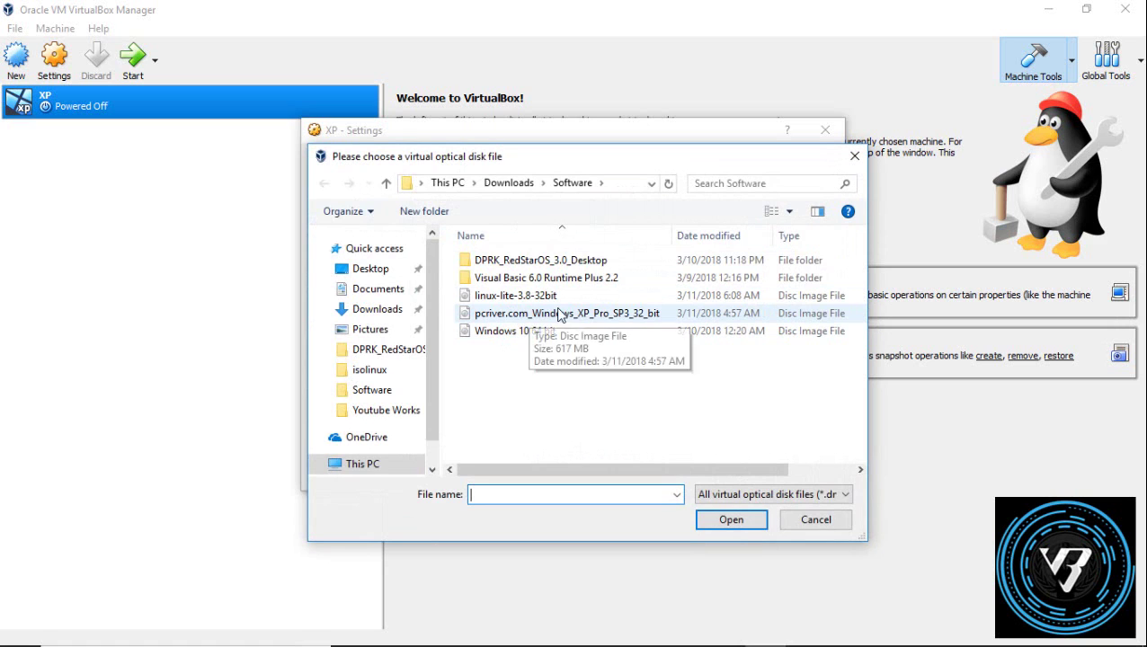
double_click(597, 315)
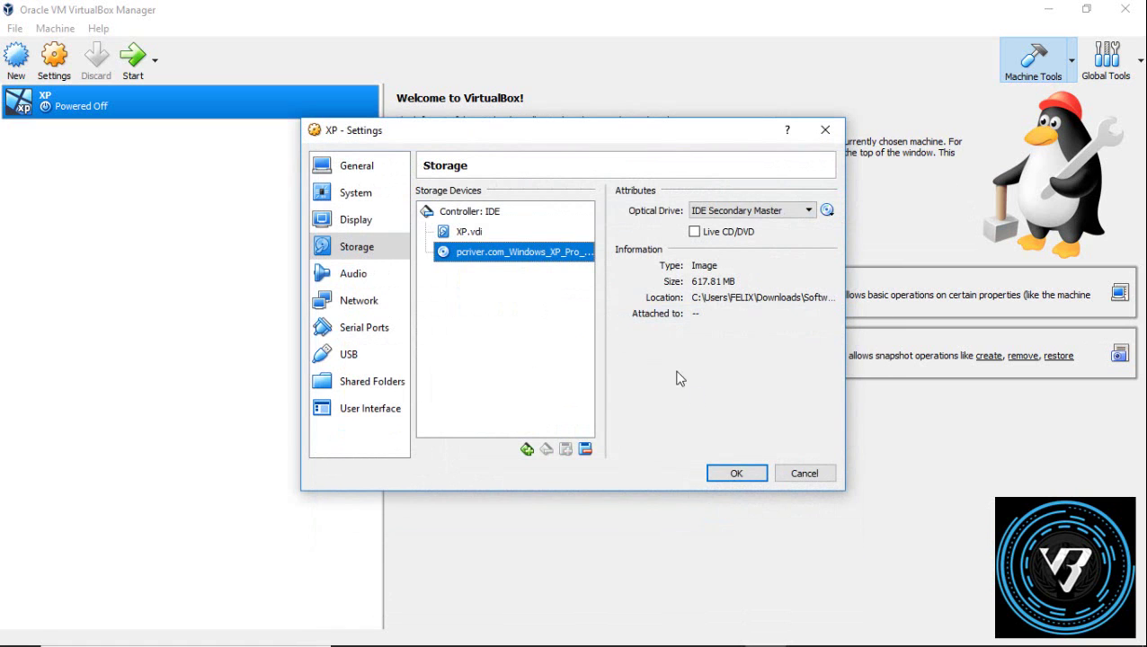
left_click(743, 476)
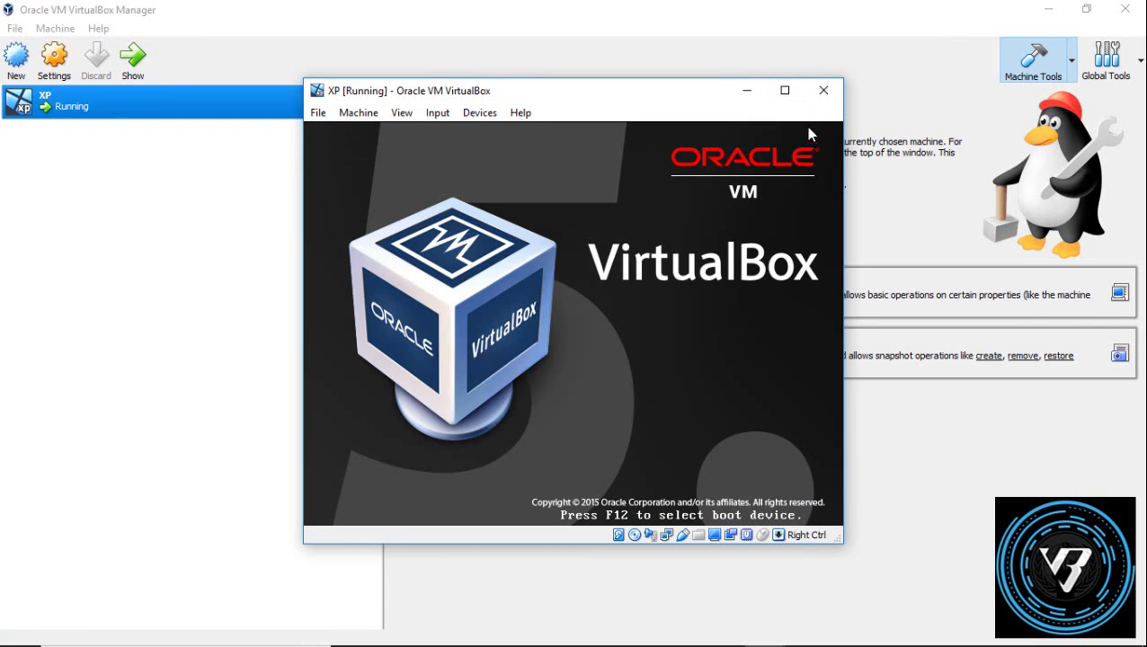
Step: Run the XP VM full-screen, then create and NTFS-format a new partition in setup
left_click(785, 90)
left_click(99, 27)
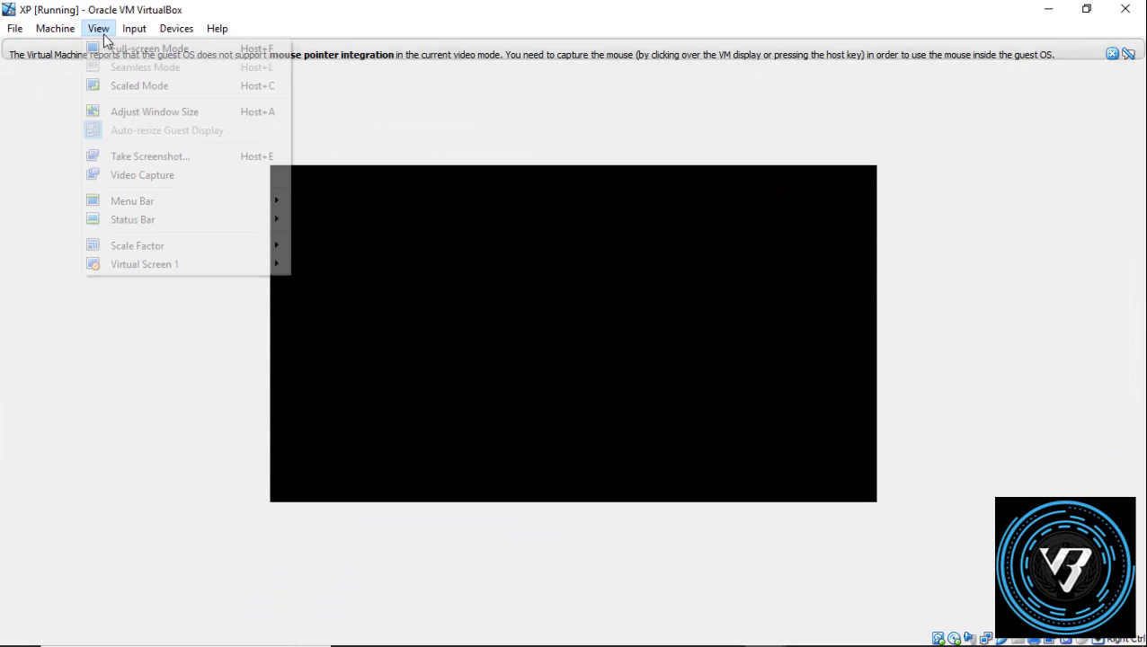
left_click(147, 51)
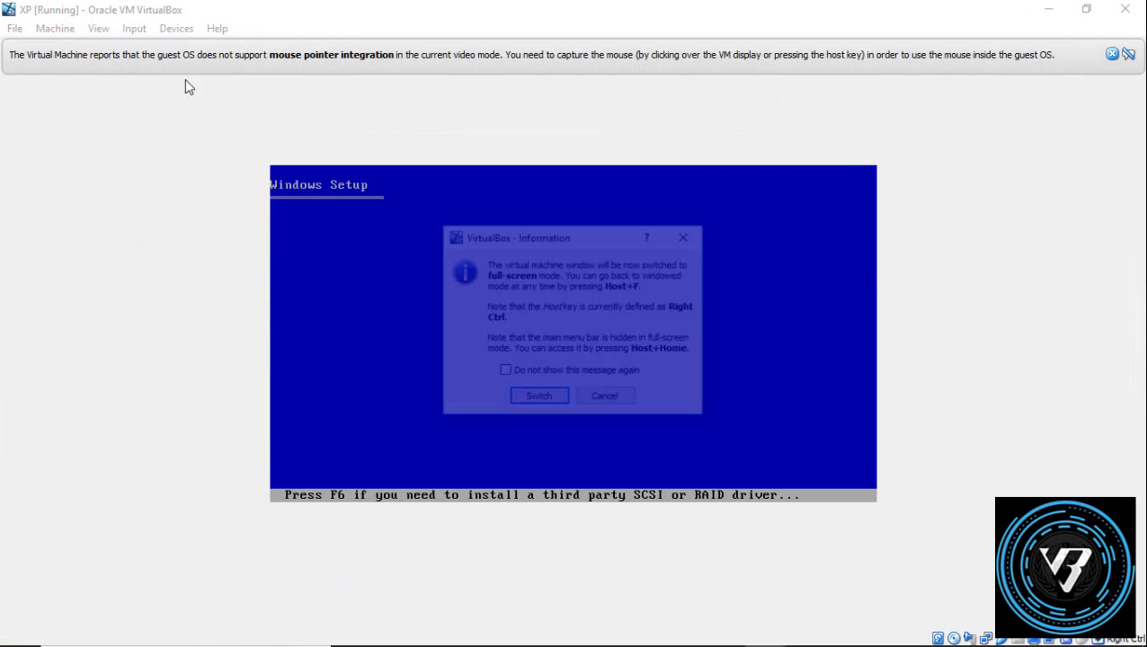
left_click(548, 396)
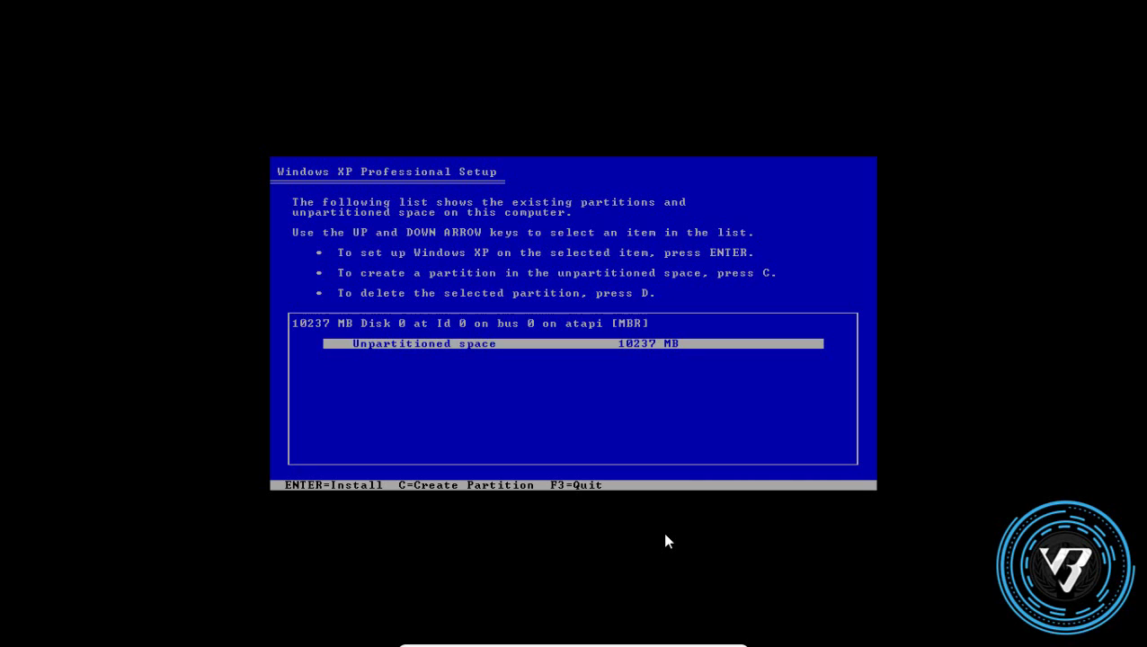
key("Return")
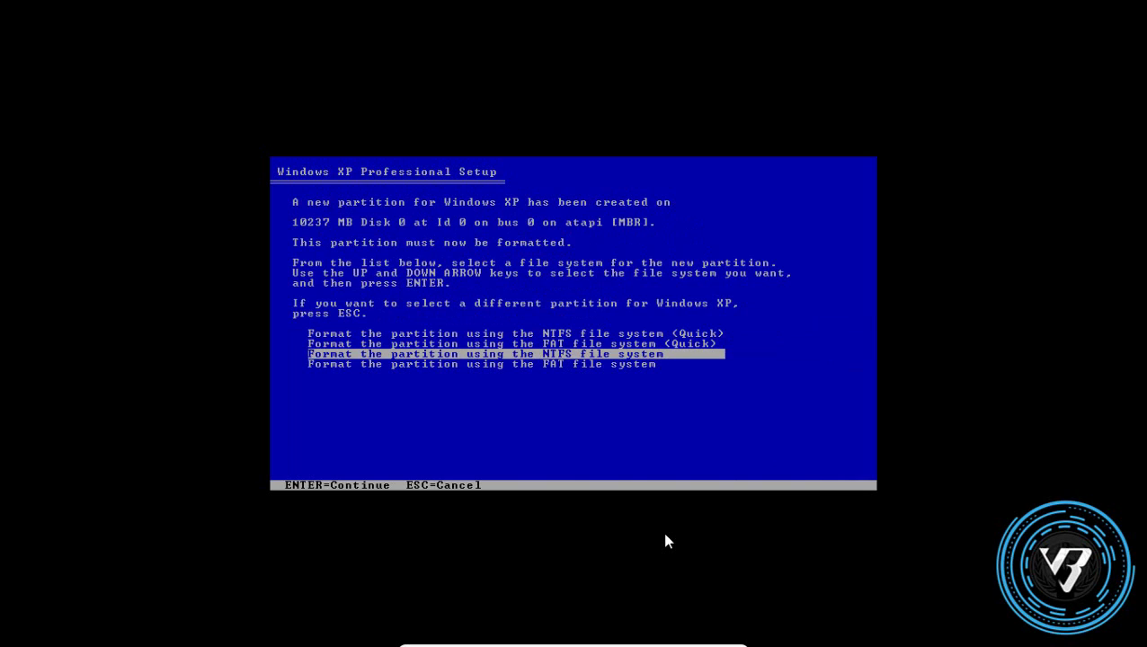
key("Return")
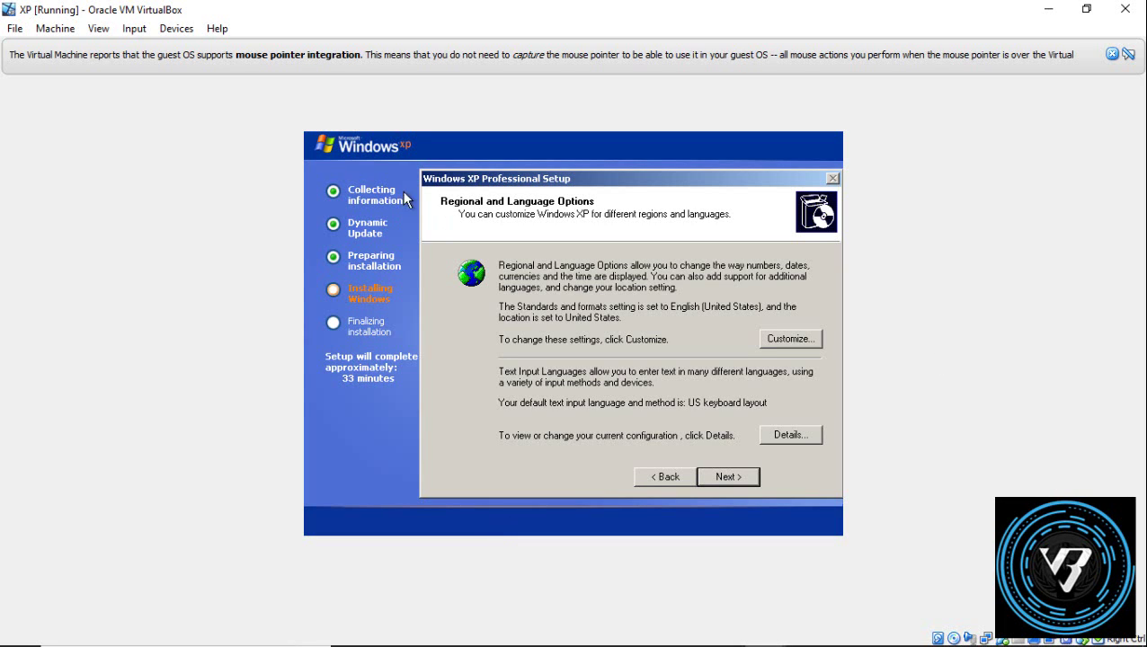
Step: Accept the regional settings and enter the owner name on the personalization page
left_click(729, 483)
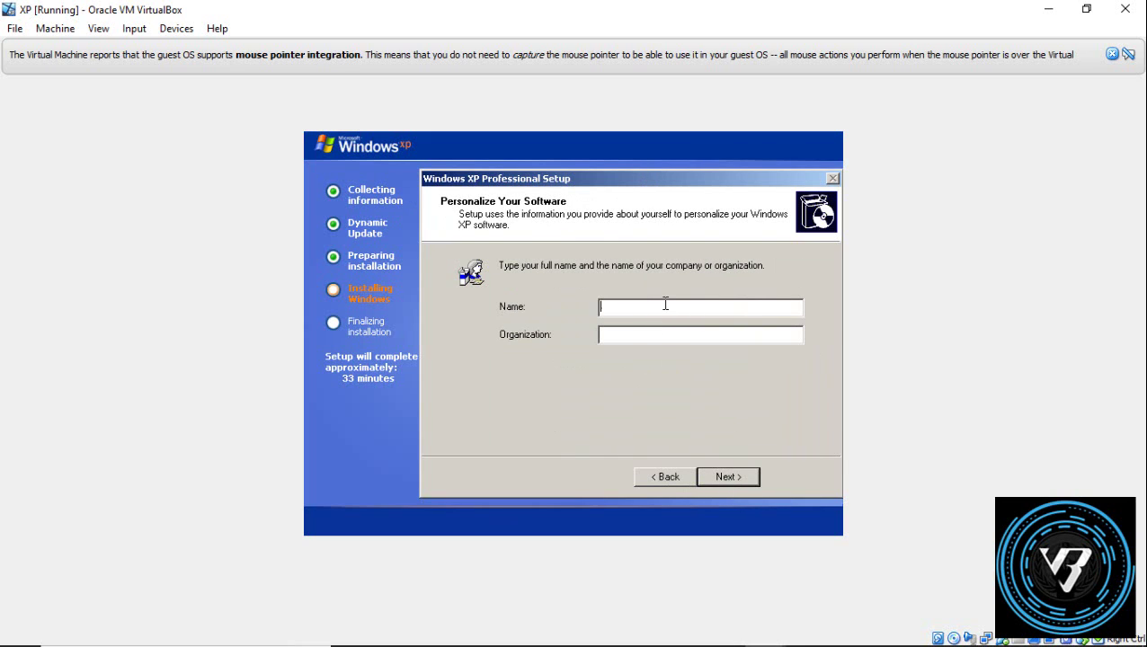
type("Virtual ")
type("Bom")
type("ng")
left_click(740, 478)
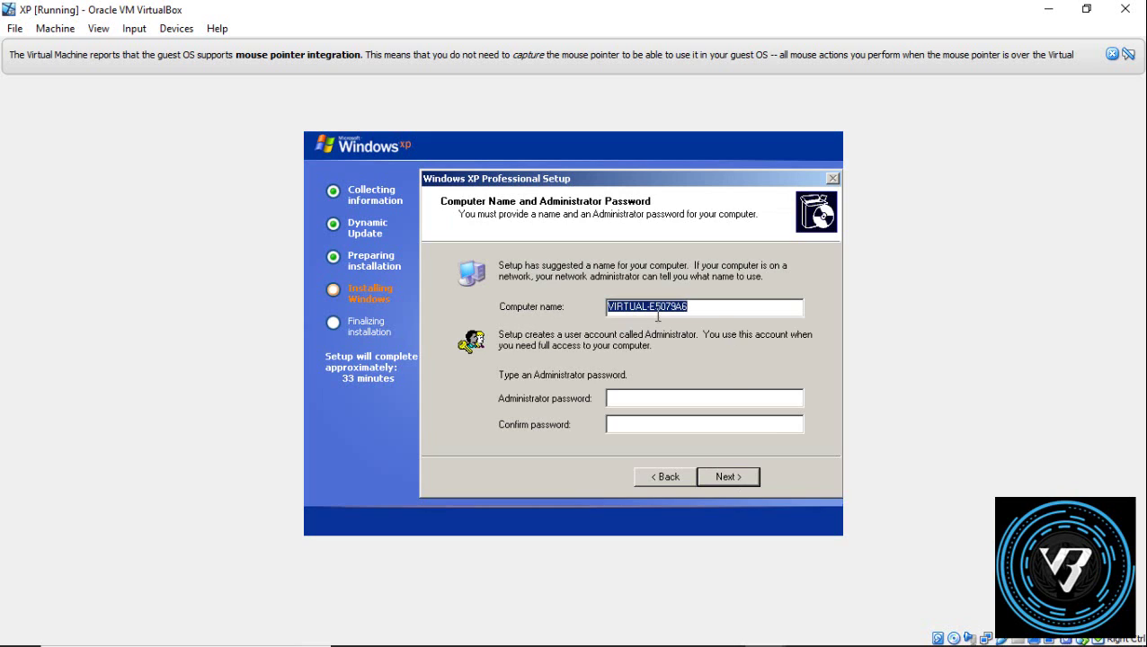
Step: Change the computer name to end in 'BONG' and set the administrator password
left_click(703, 310)
key("BackSpace")
key("BackSpace")
key("BackSpace")
key("BackSpace")
key("BackSpace")
key("BackSpace")
key("BackSpace")
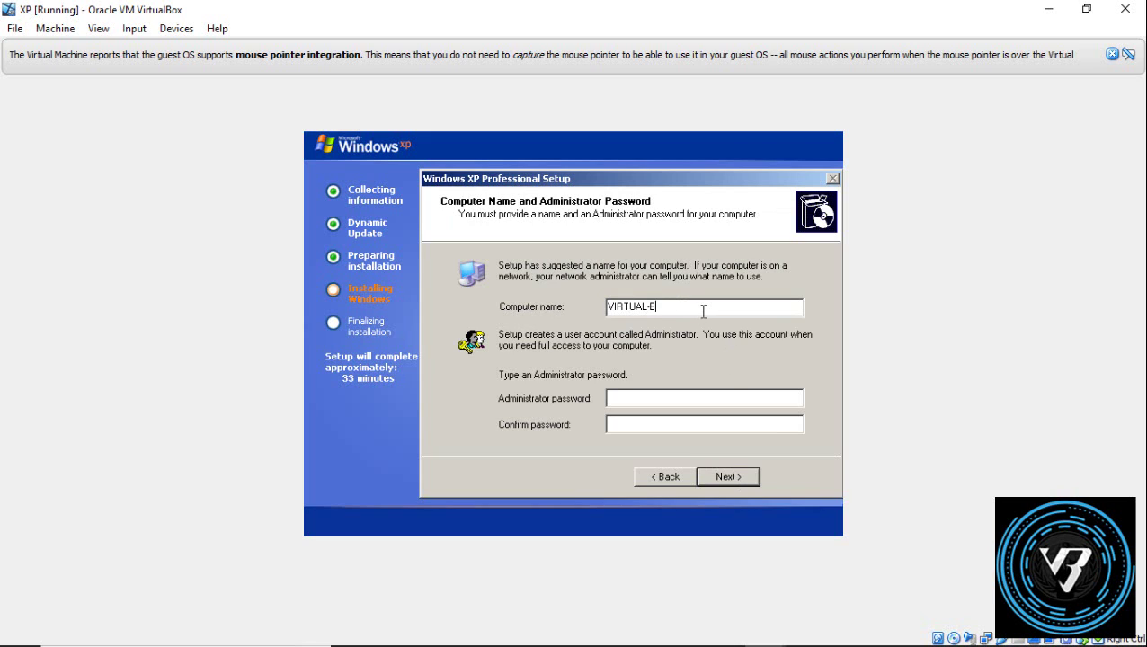
type("BONG")
left_click(724, 402)
type("1234")
left_click(729, 426)
type("1234")
left_click(752, 482)
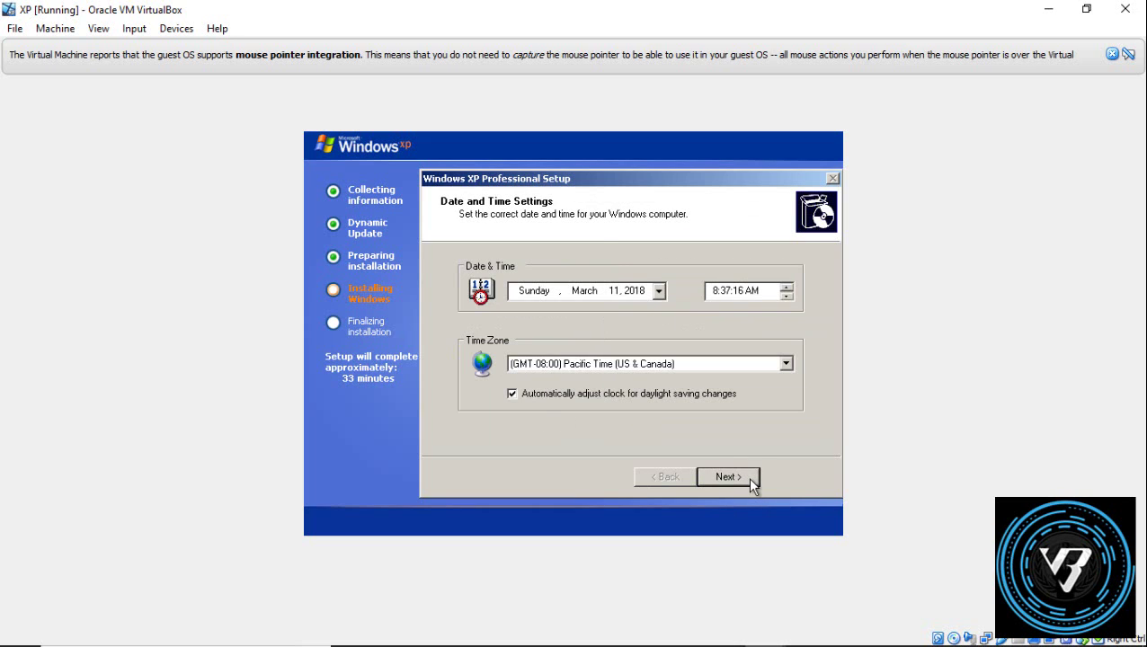
Step: Choose the GMT+05:30 Chennai time zone and continue setup
left_click(743, 366)
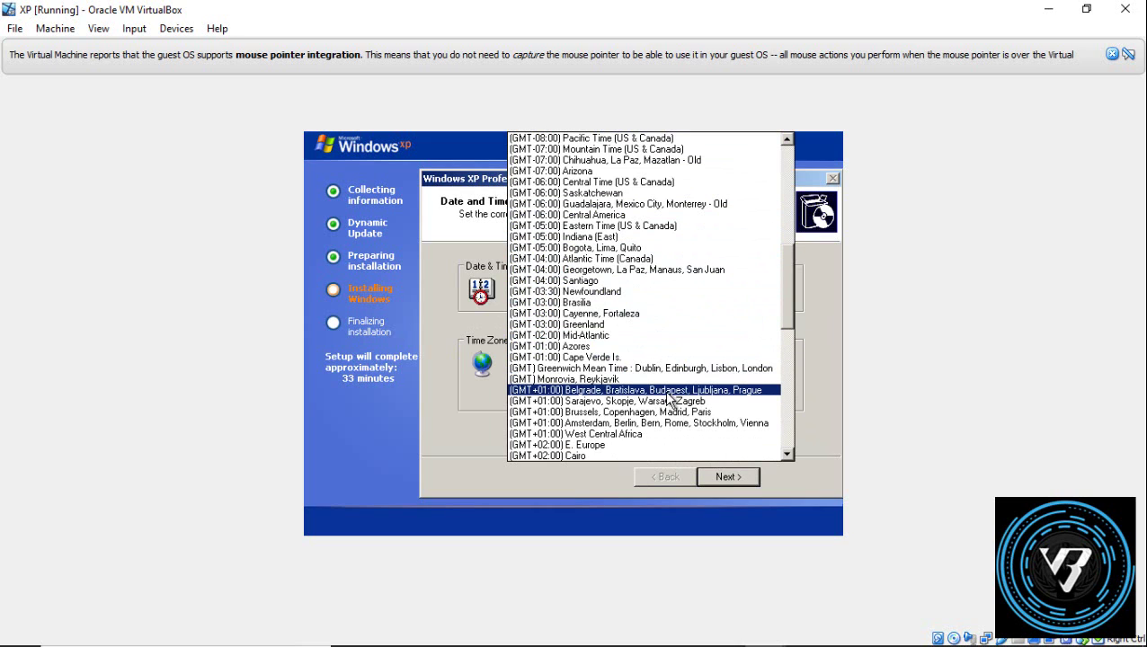
scroll(661, 394, "up", 1)
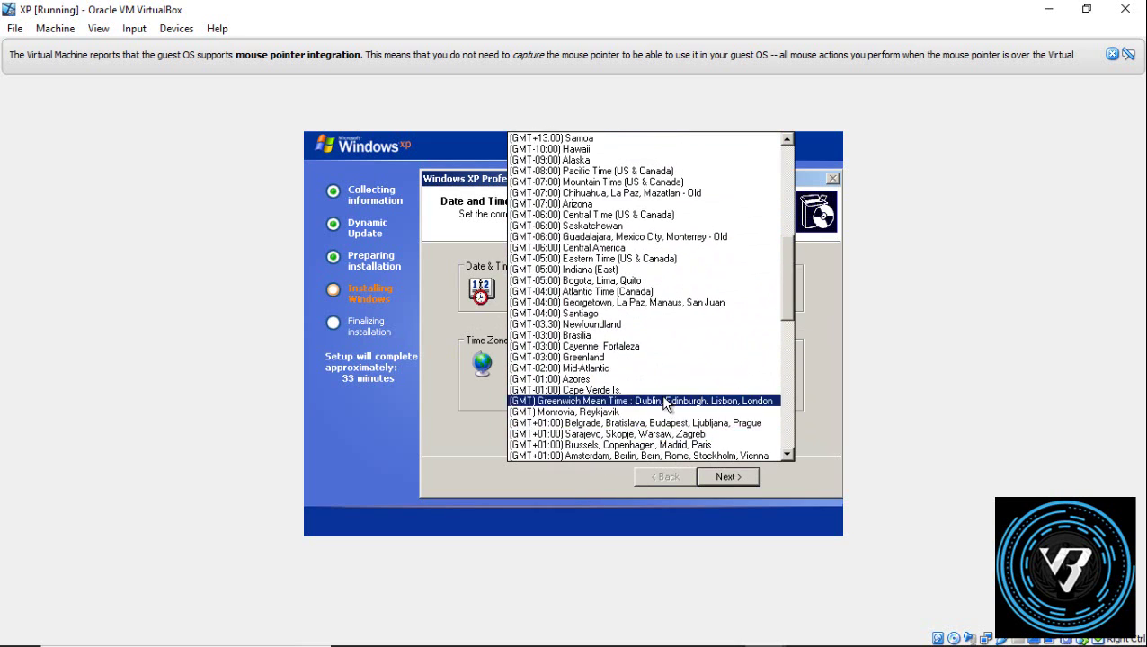
scroll(640, 220, "up", 1)
scroll(620, 235, "down", 15)
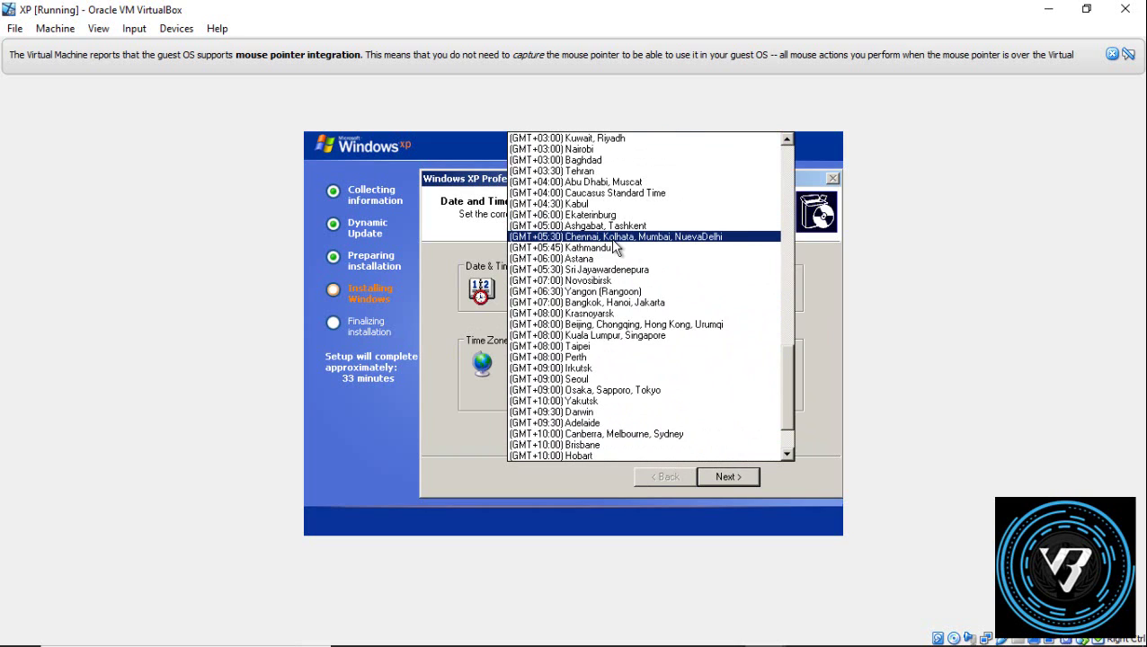
left_click(610, 239)
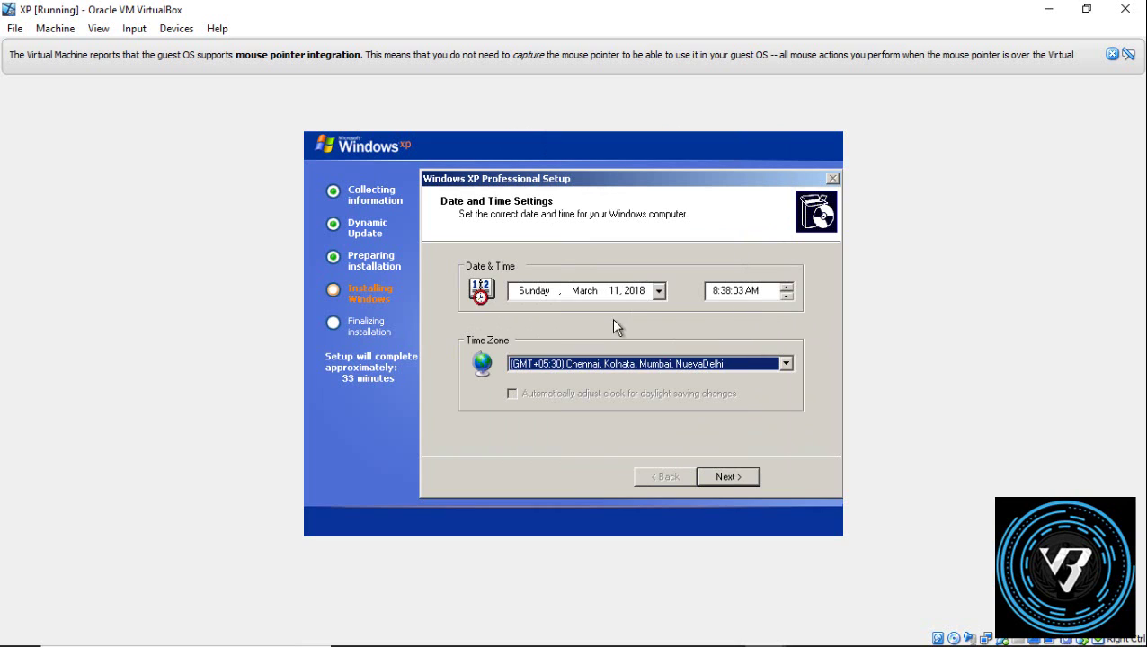
left_click(732, 474)
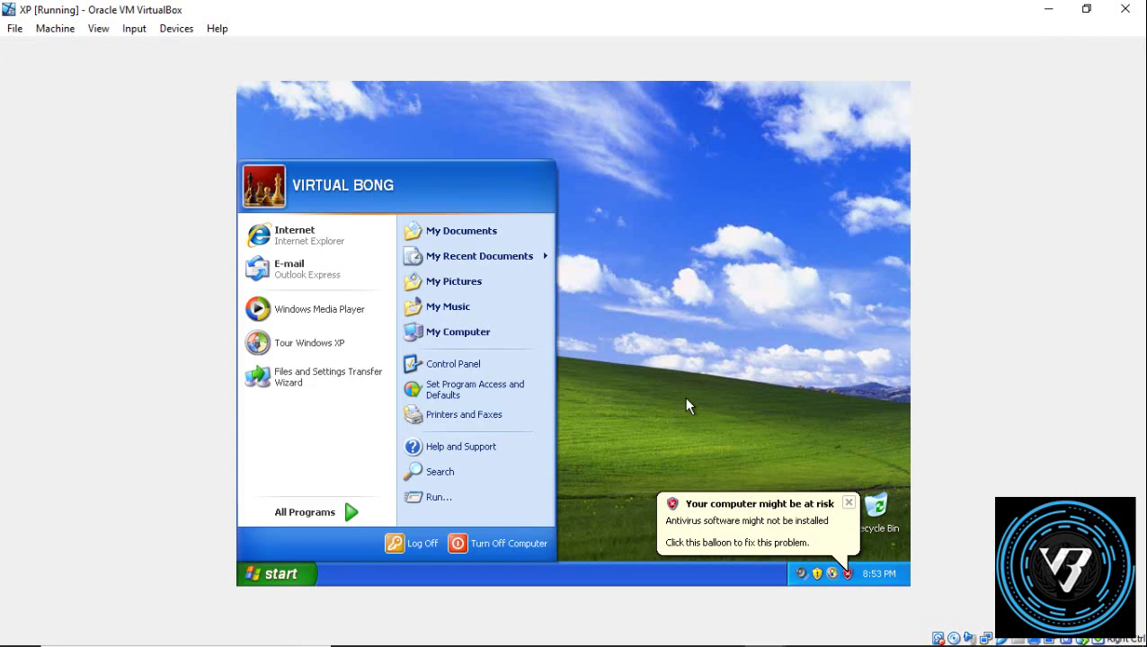
Step: Launch Internet Explorer from the XP Start menu to load MSN India, then close it
left_click(685, 401)
left_click(272, 574)
left_click(333, 248)
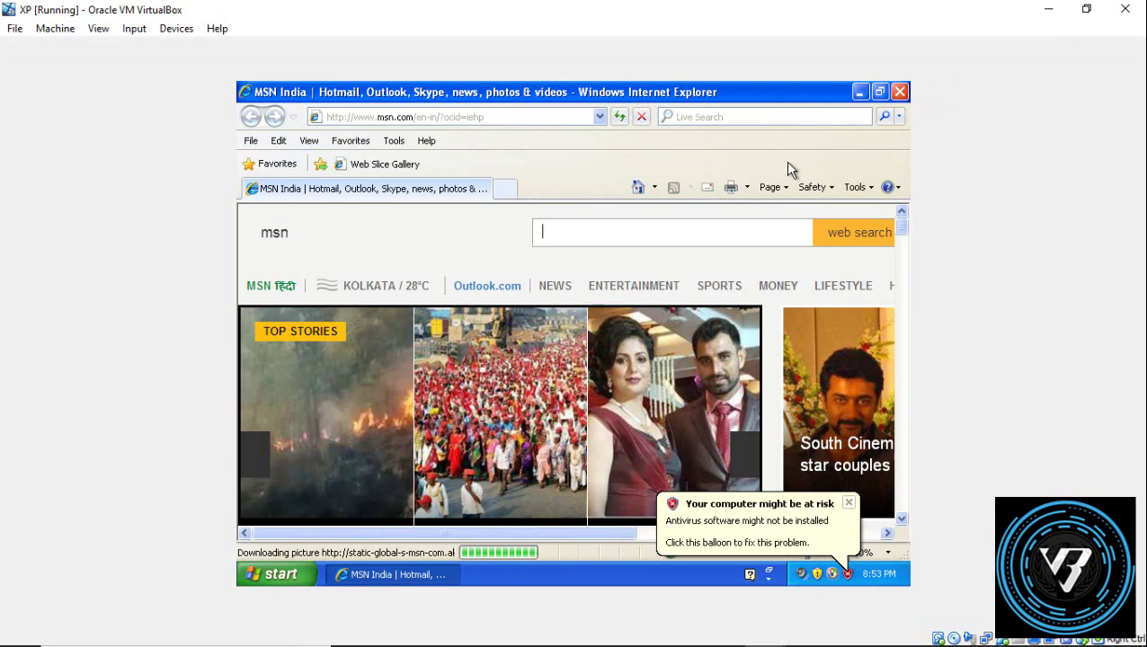
left_click(899, 92)
Step: Change the XP guest's screen resolution to 1024 by 768 and keep it
right_click(598, 194)
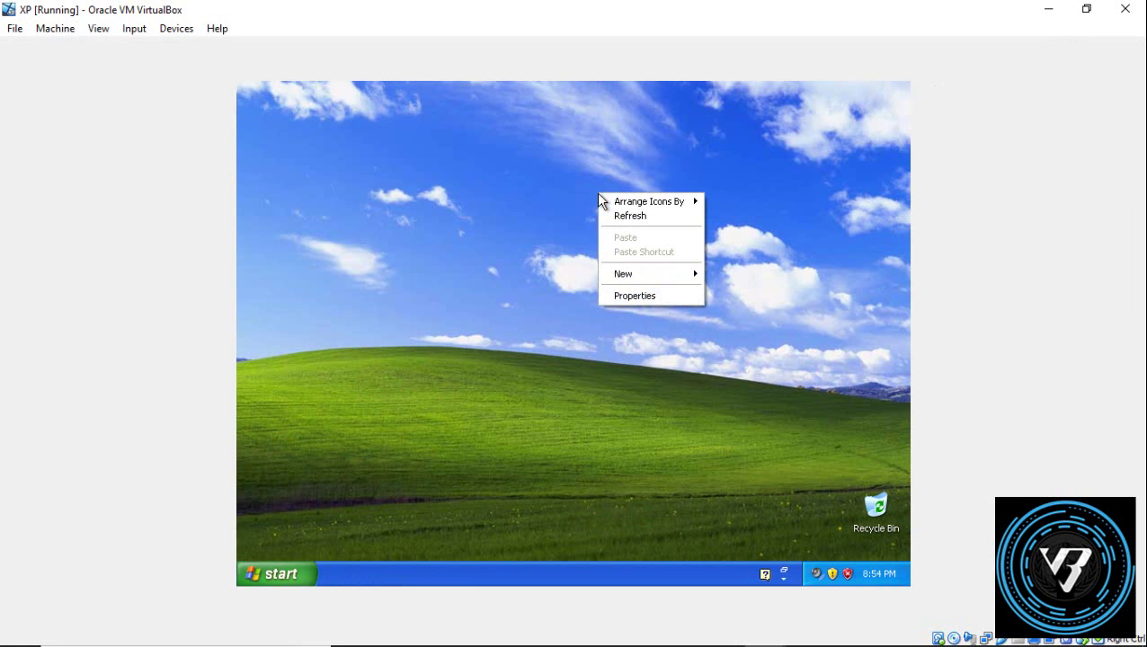
left_click(649, 299)
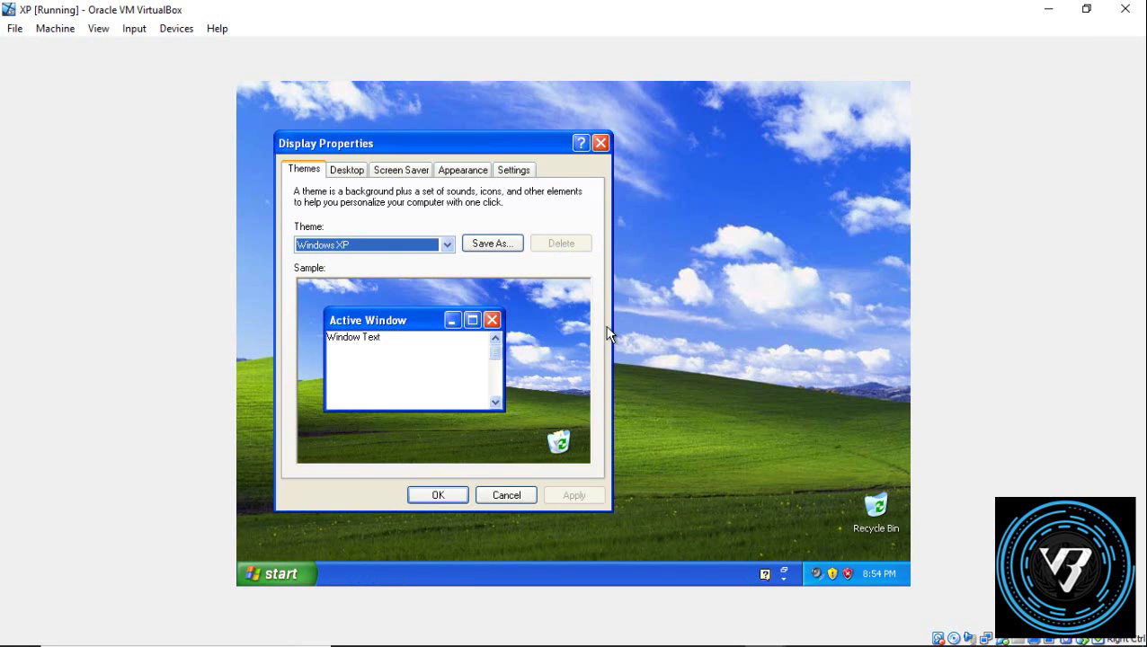
left_click(472, 170)
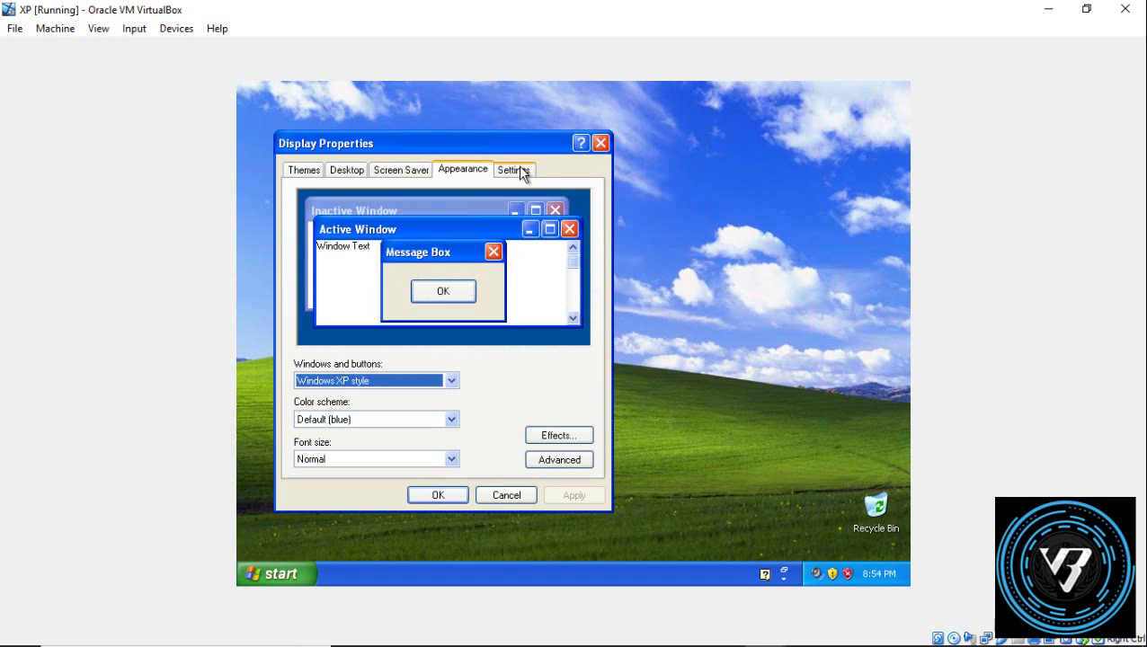
left_click(521, 173)
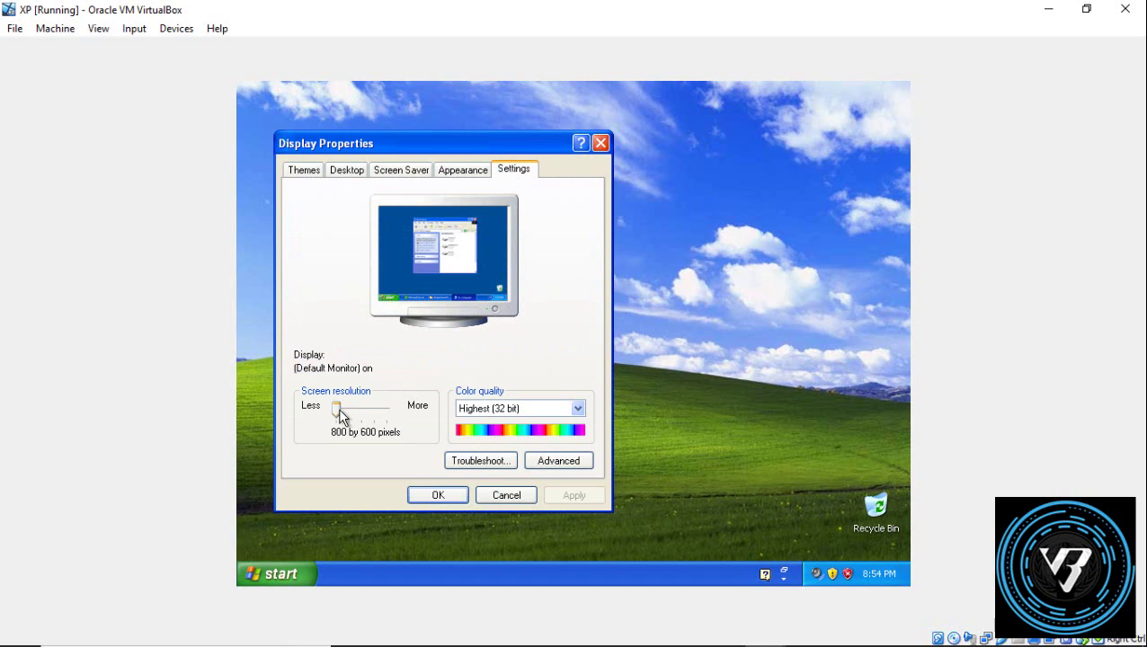
left_click_drag(343, 410, 351, 410)
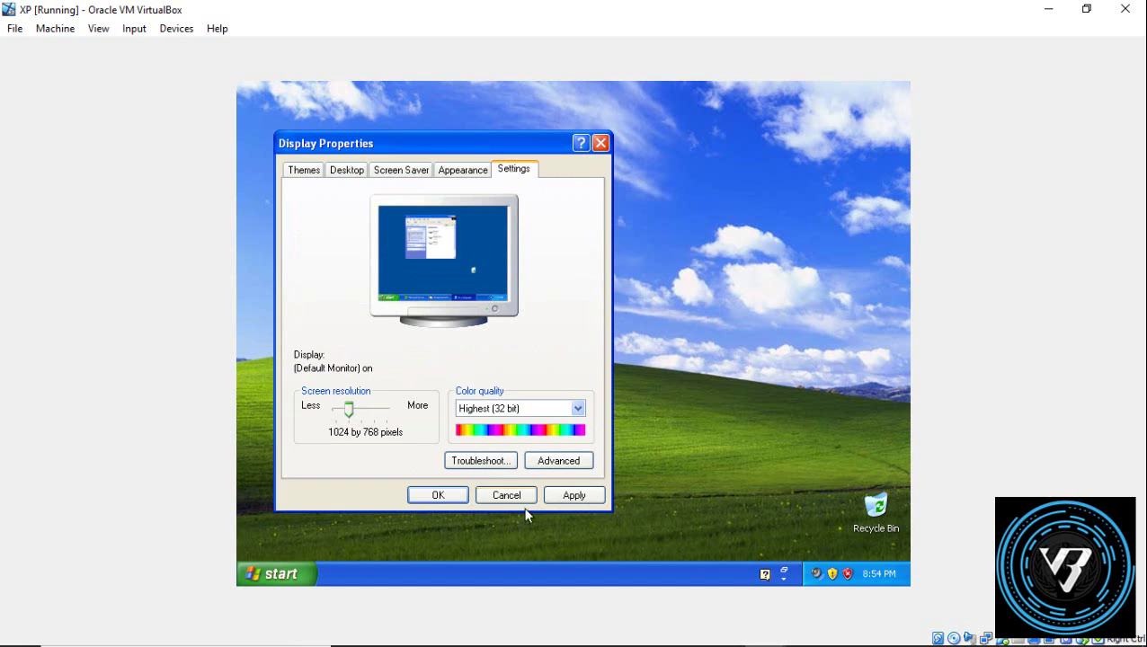
left_click(573, 495)
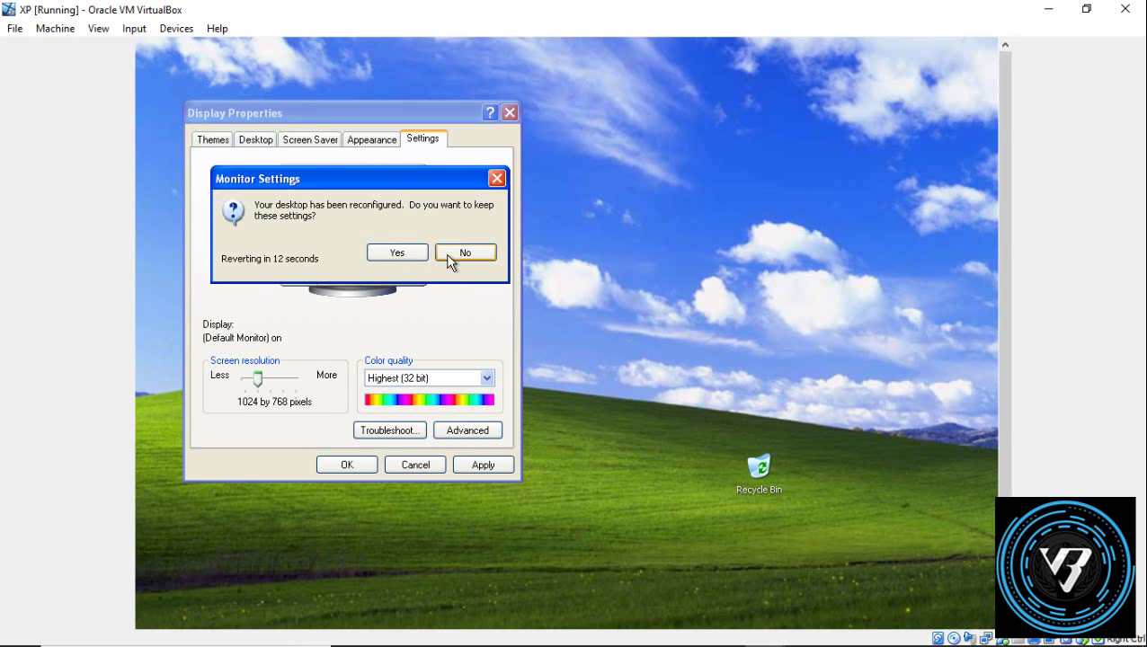
left_click(462, 252)
left_click(362, 471)
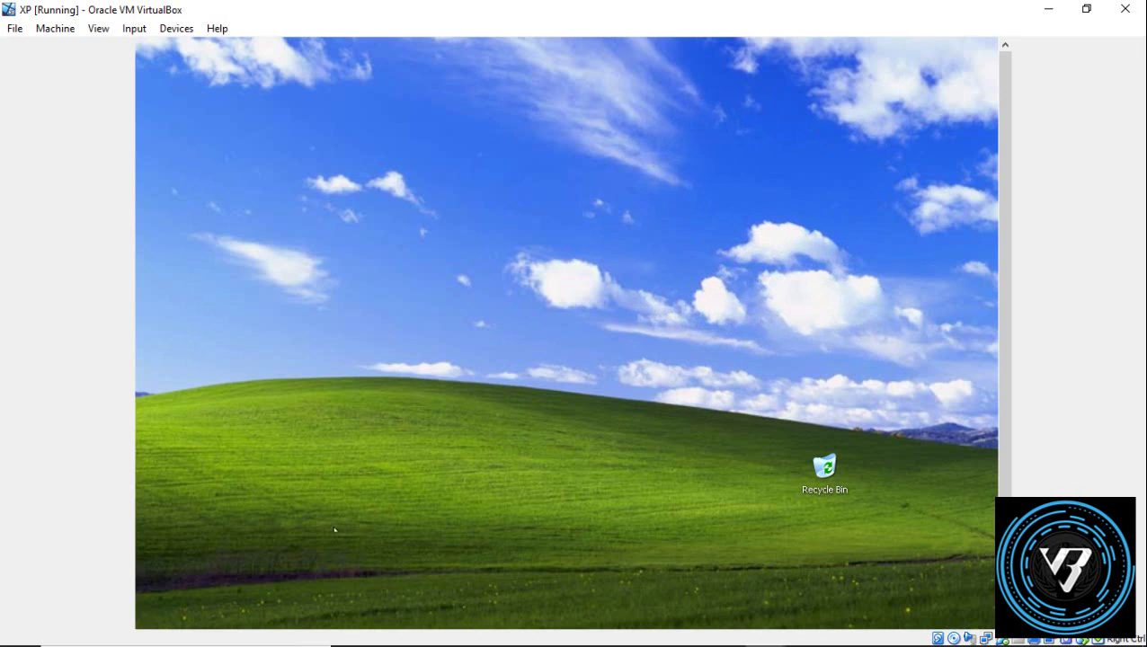
Step: Turn off the XP guest from its Start menu
mouse_move(162, 631)
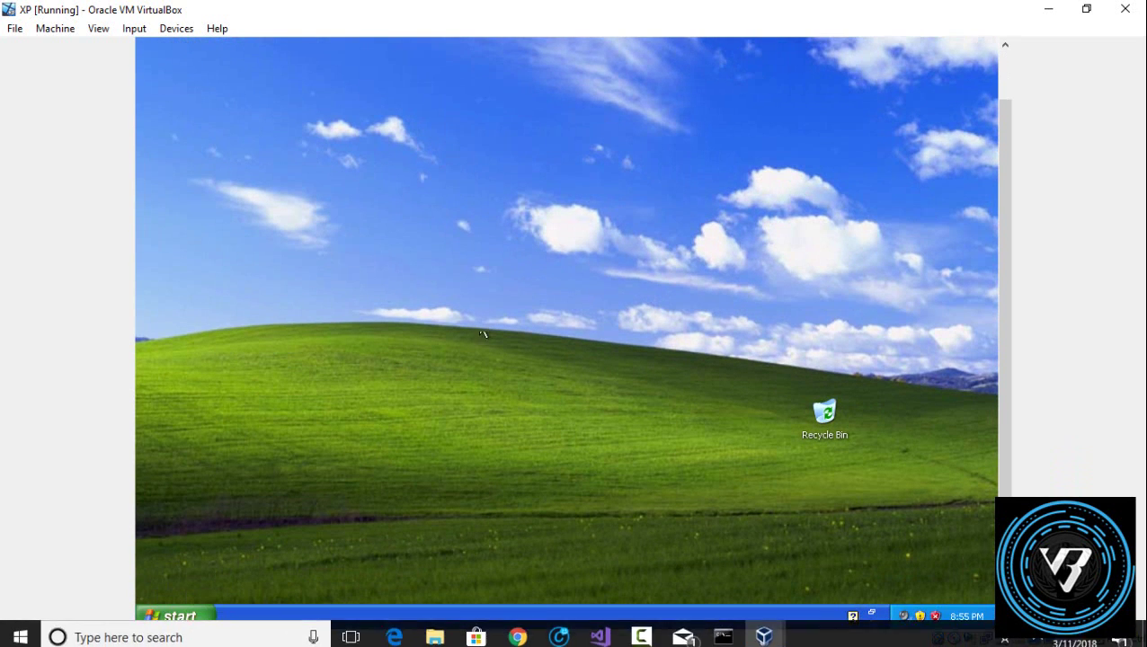
left_click_drag(999, 115, 980, 421)
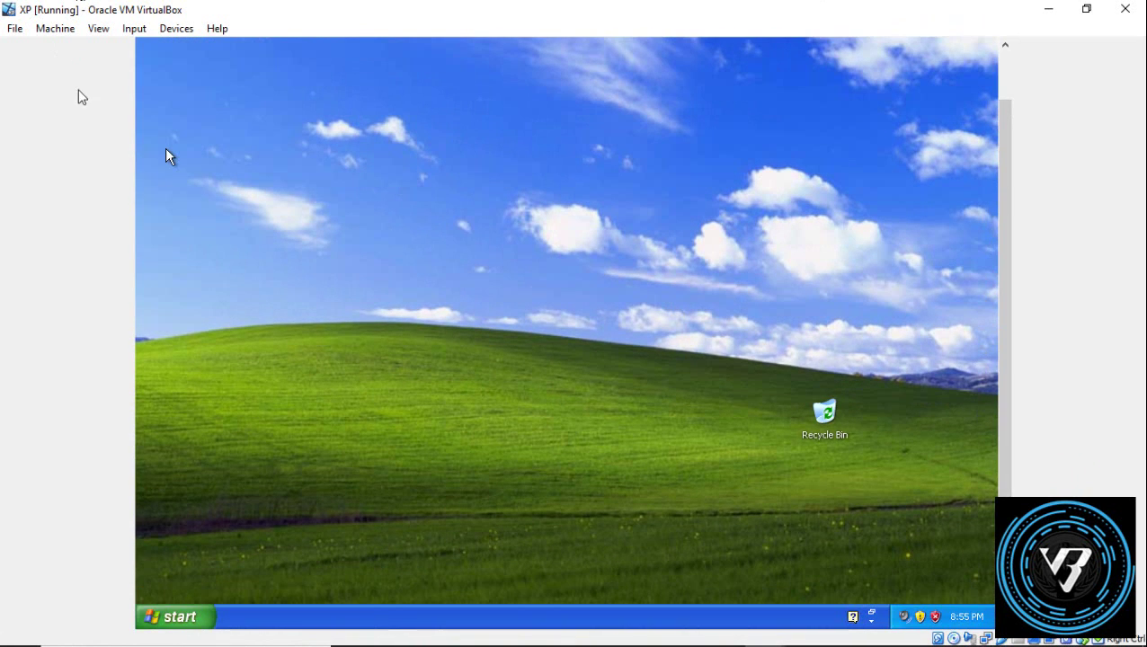
left_click(175, 619)
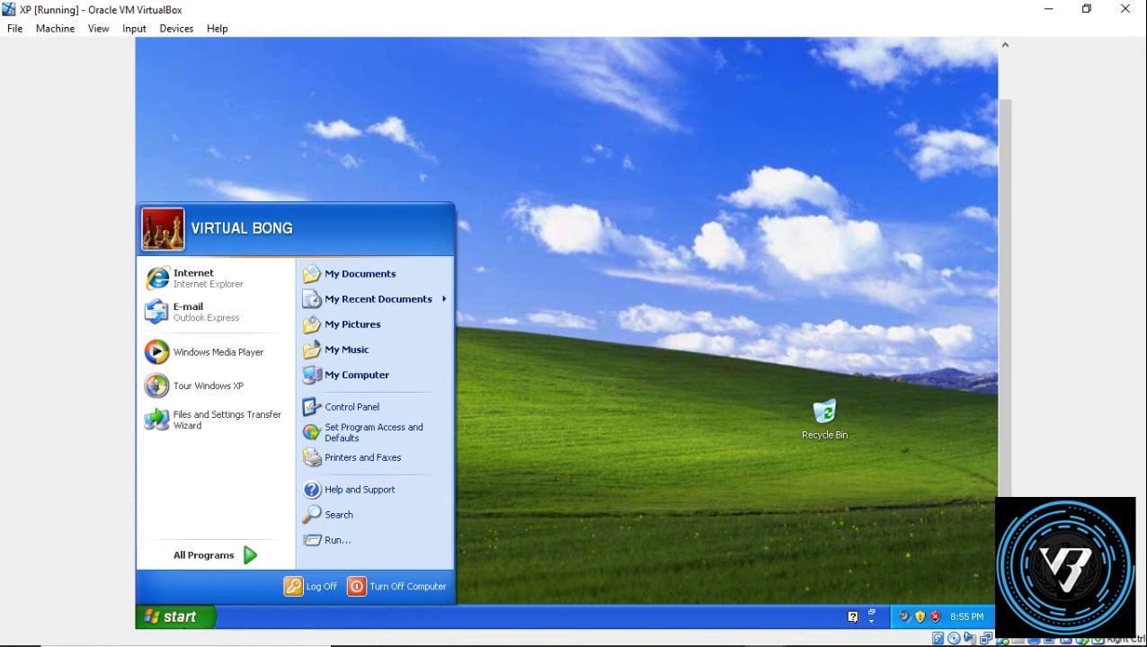
left_click(378, 586)
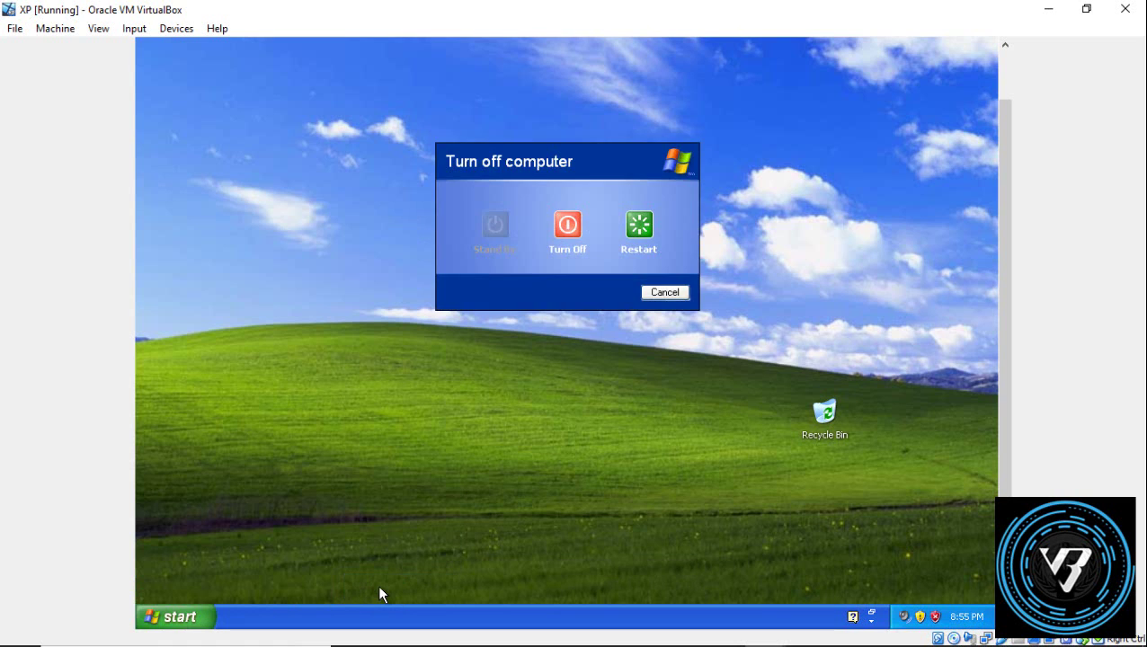
left_click(558, 237)
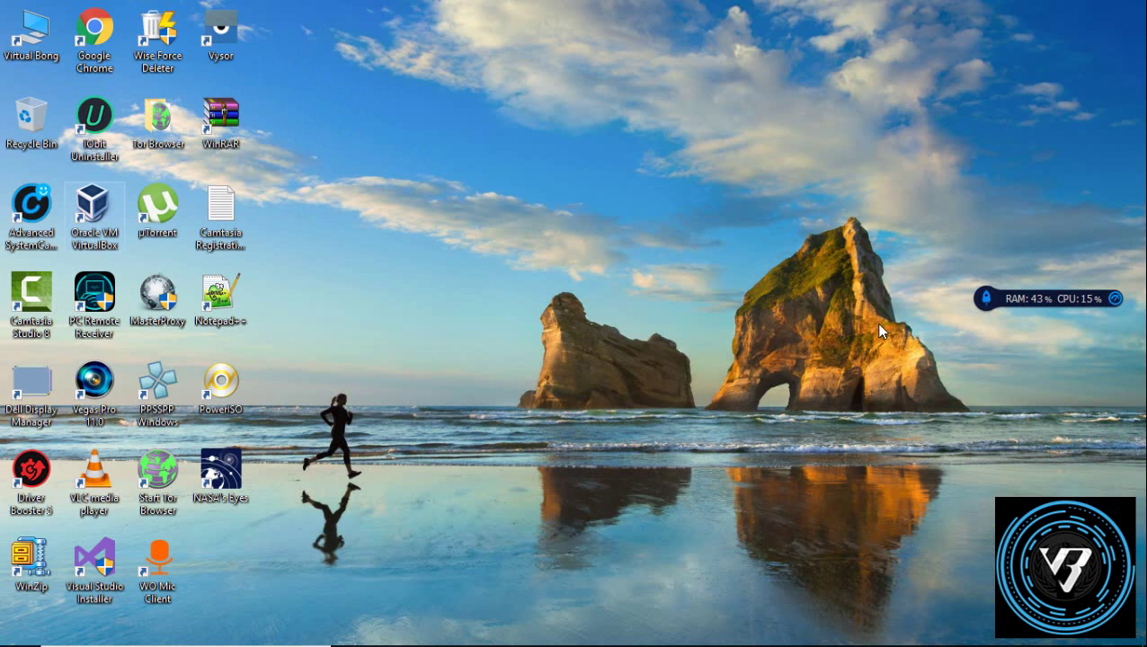
Step: Start a new machine named 'linux lite' with version Fedora (32-bit)
left_click(764, 629)
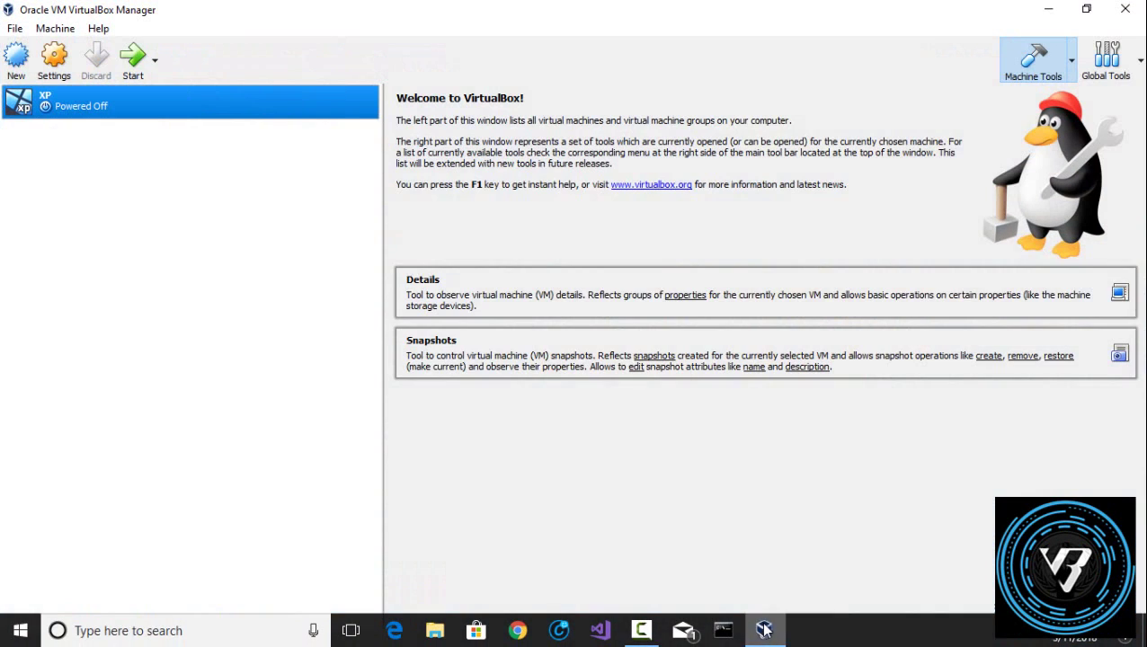
left_click(16, 62)
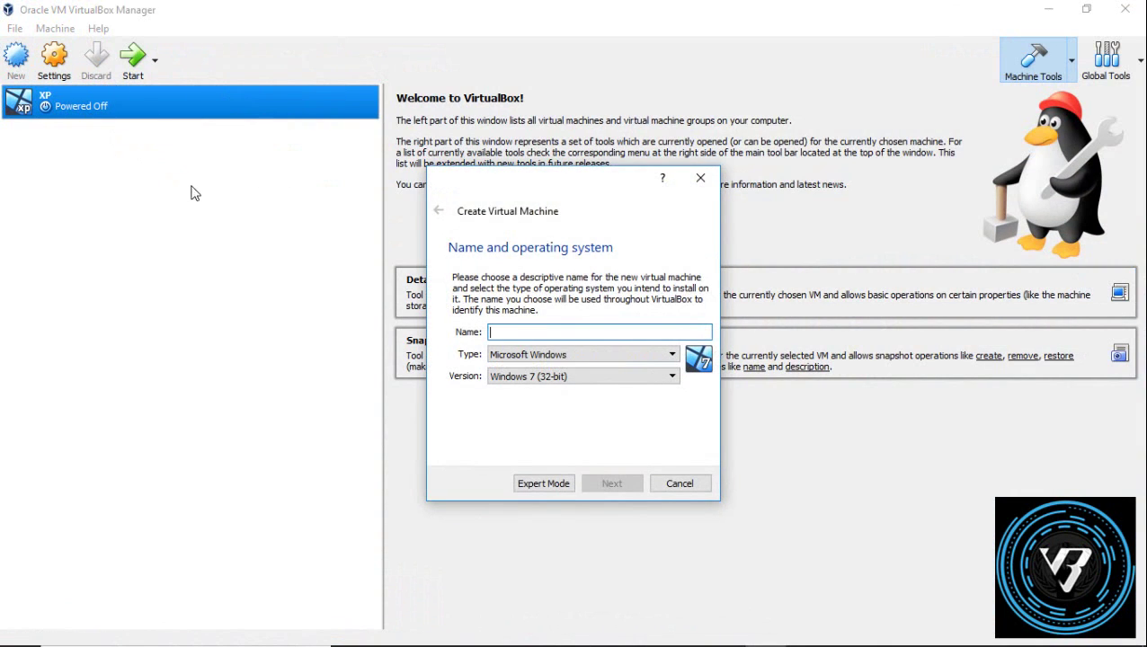
type("linu")
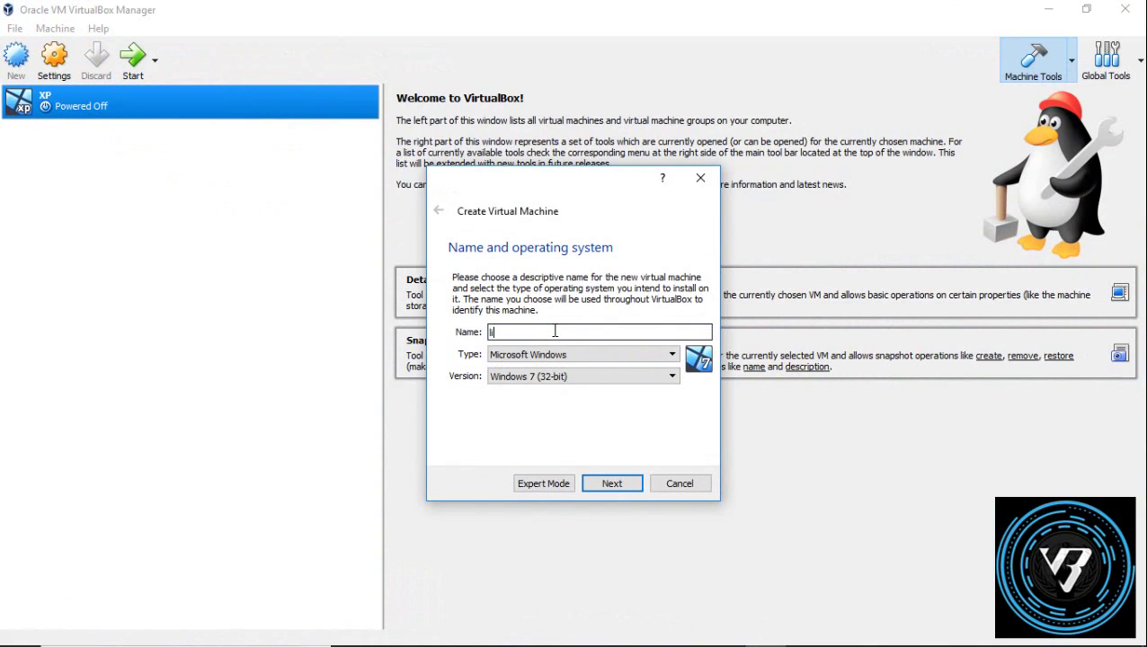
type("c")
key("BackSpace")
type("x")
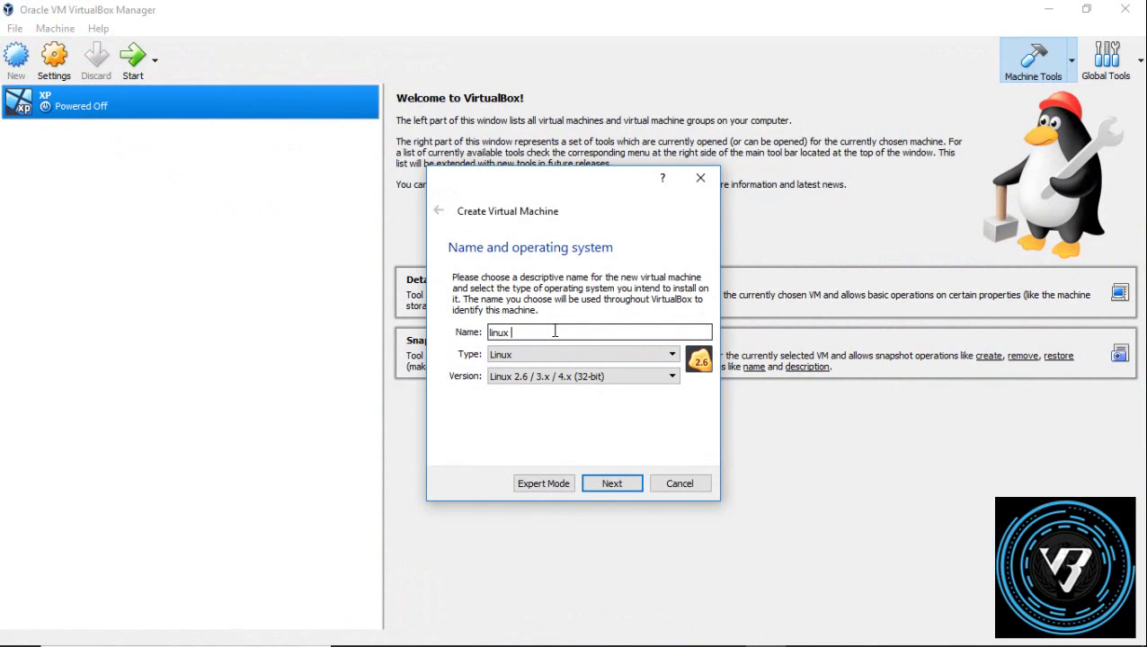
type(" lite")
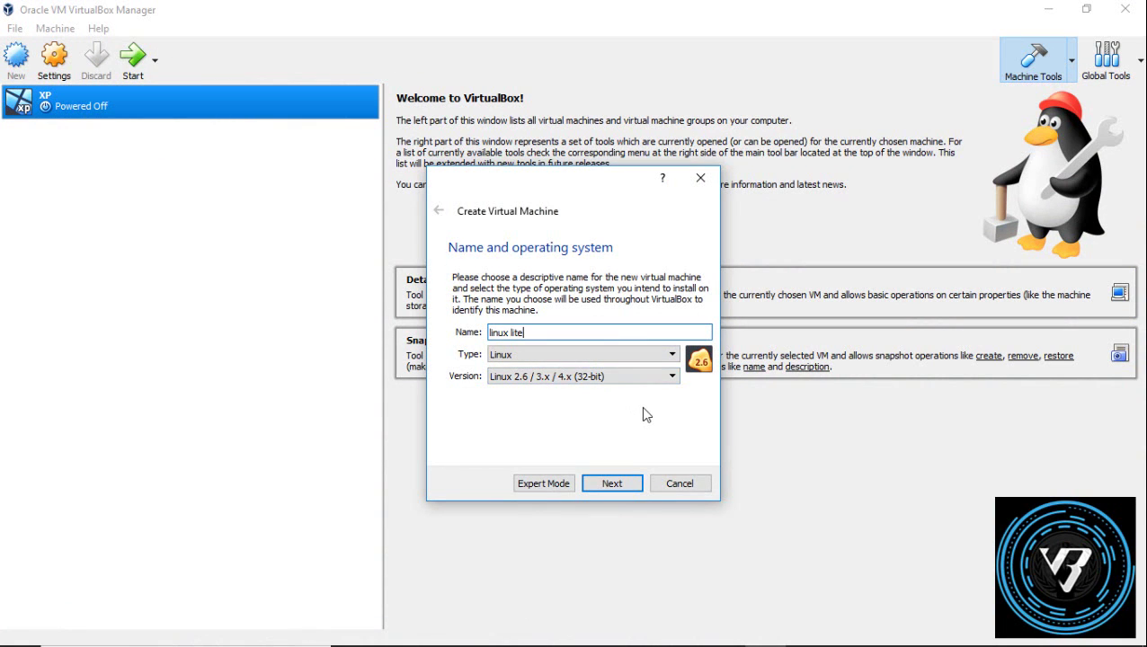
left_click(588, 381)
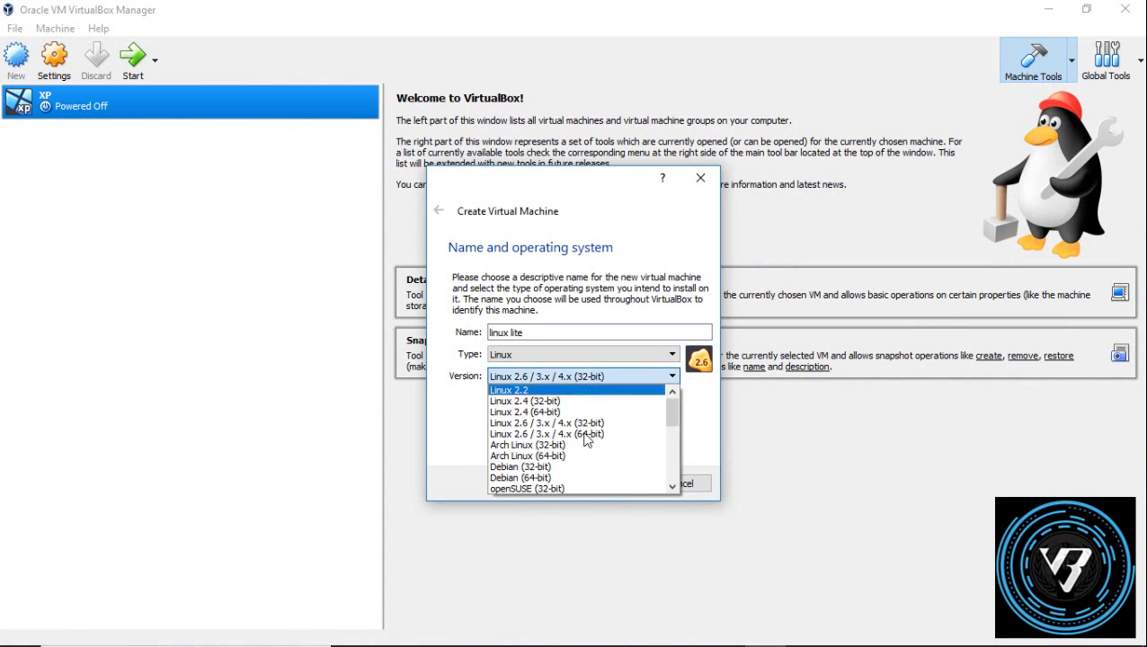
scroll(569, 474, "down", 1)
scroll(568, 474, "up", 1)
scroll(568, 474, "down", 3)
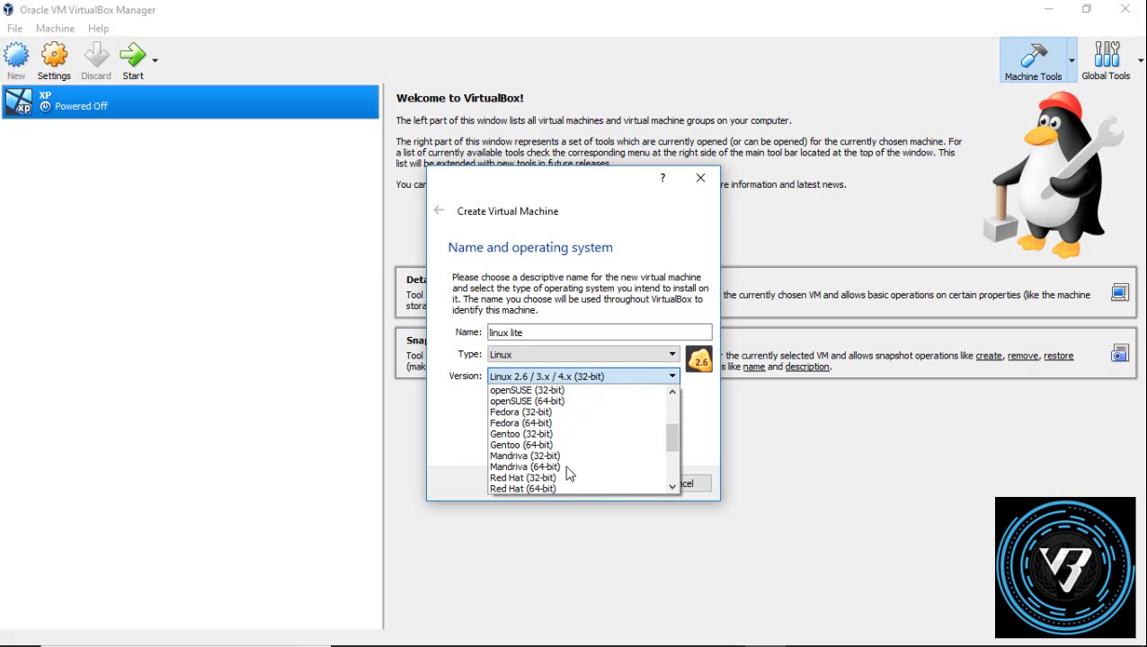
scroll(568, 477, "down", 2)
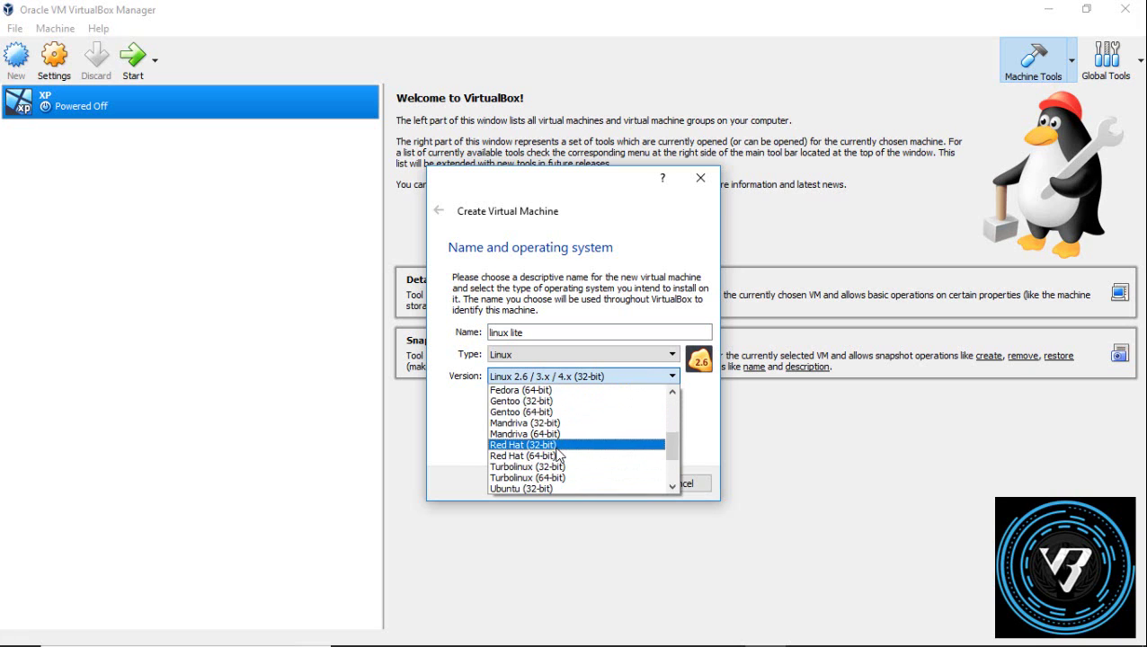
scroll(567, 486, "down", 1)
scroll(566, 485, "down", 1)
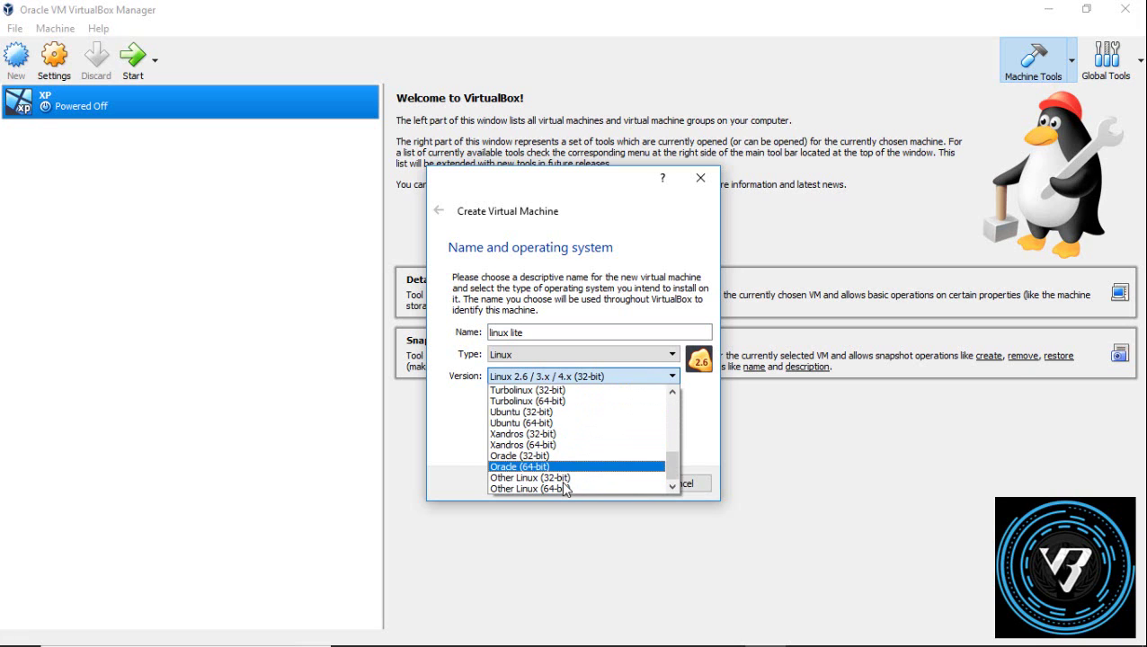
scroll(566, 487, "up", 7)
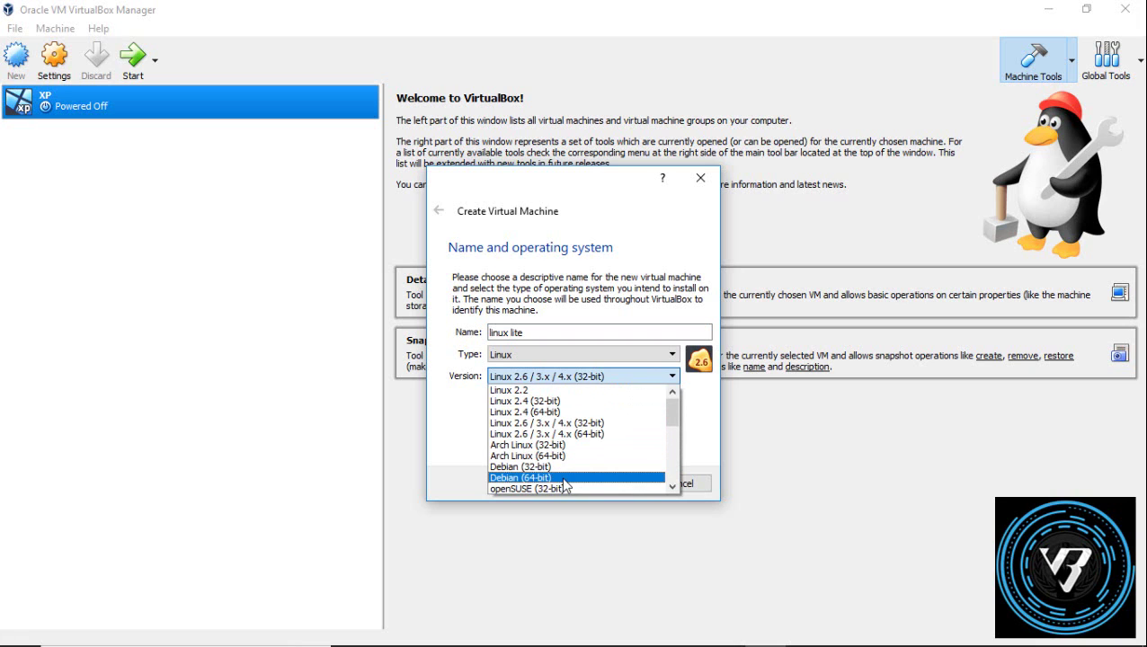
scroll(566, 485, "down", 1)
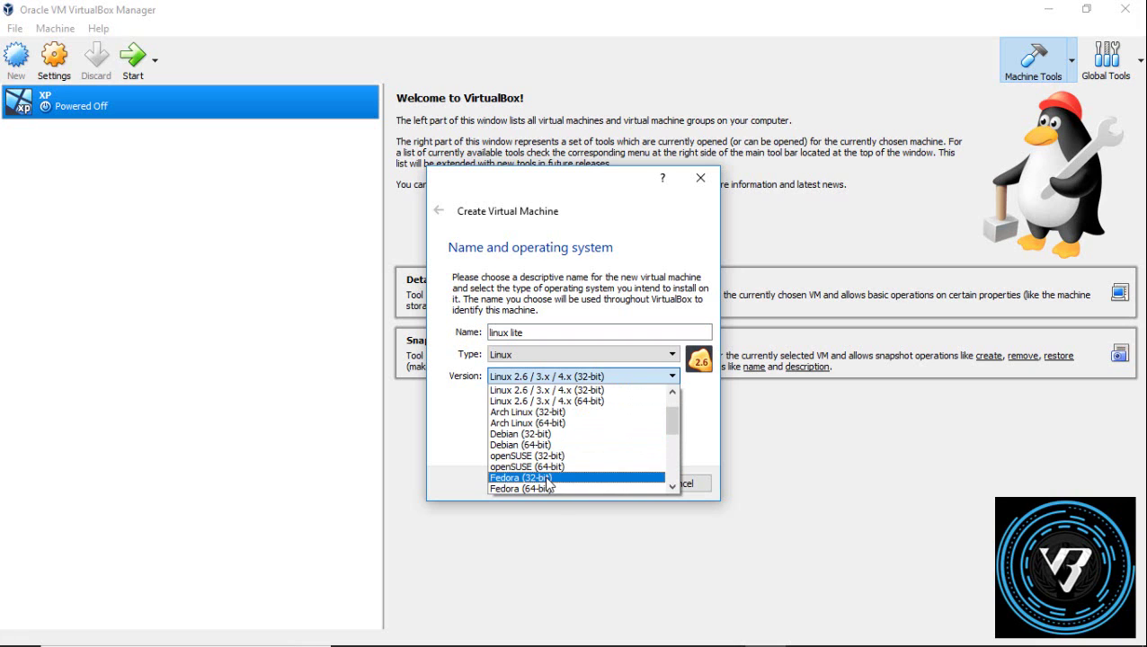
left_click(547, 479)
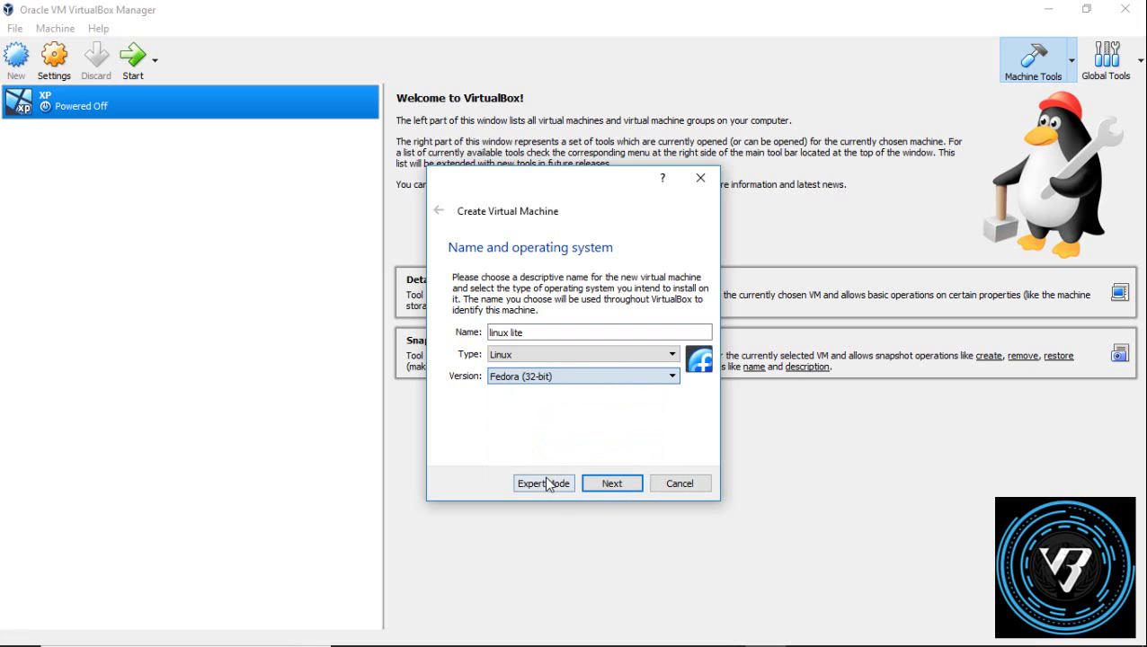
Step: Keep 1024 MB memory and create a 10 GB VDI virtual hard disk
left_click(628, 491)
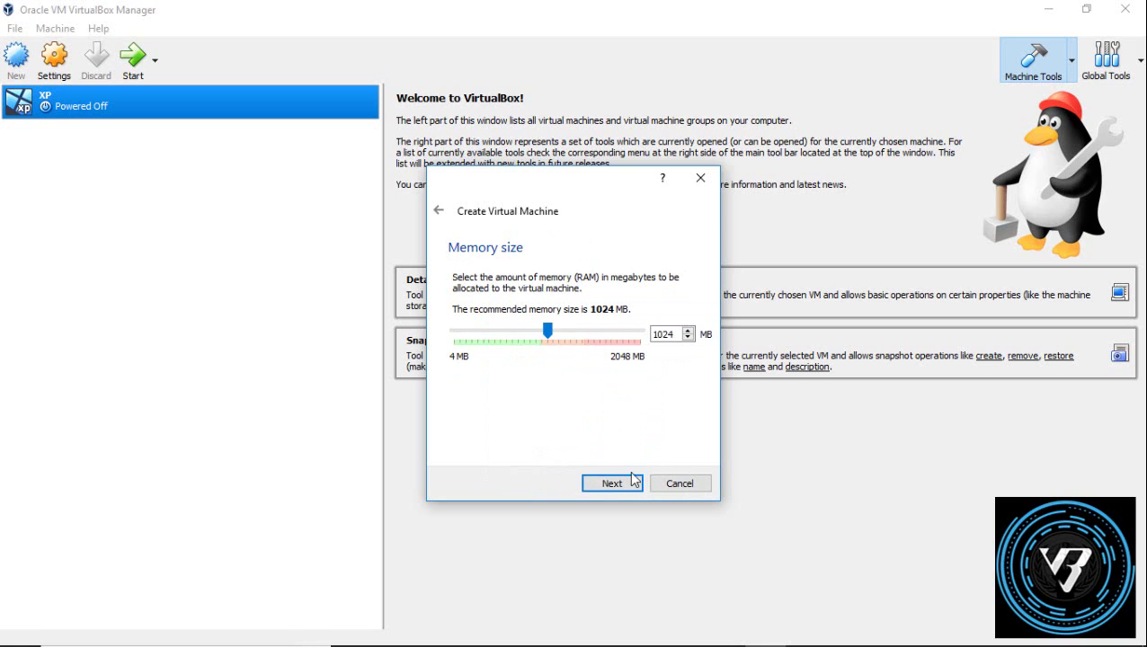
left_click(633, 479)
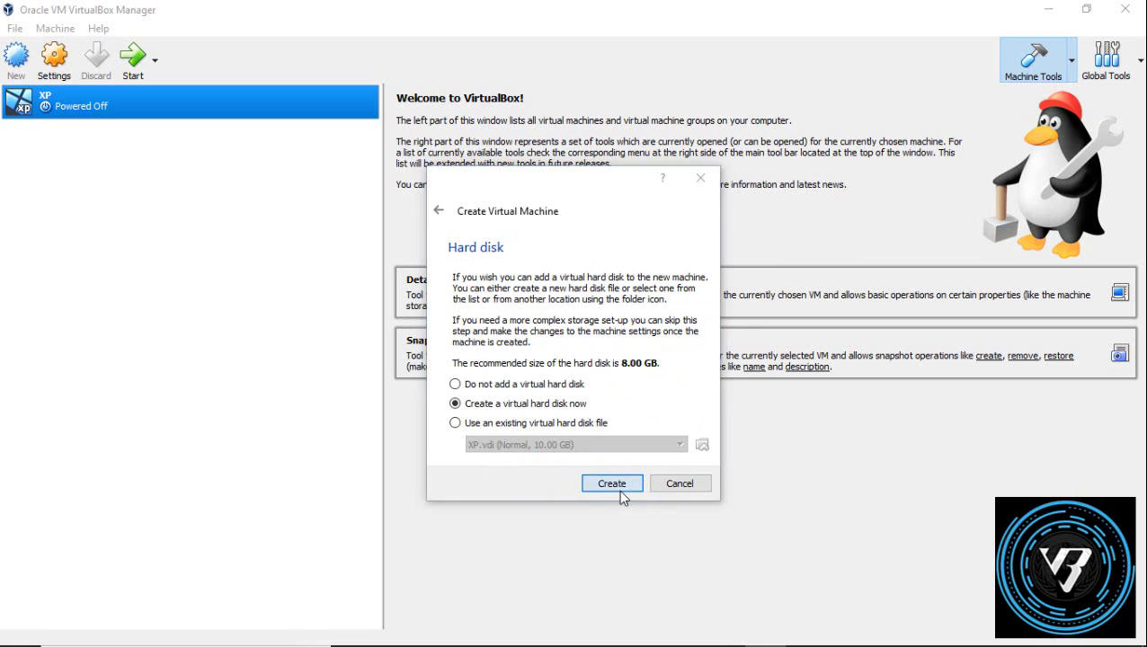
left_click(619, 491)
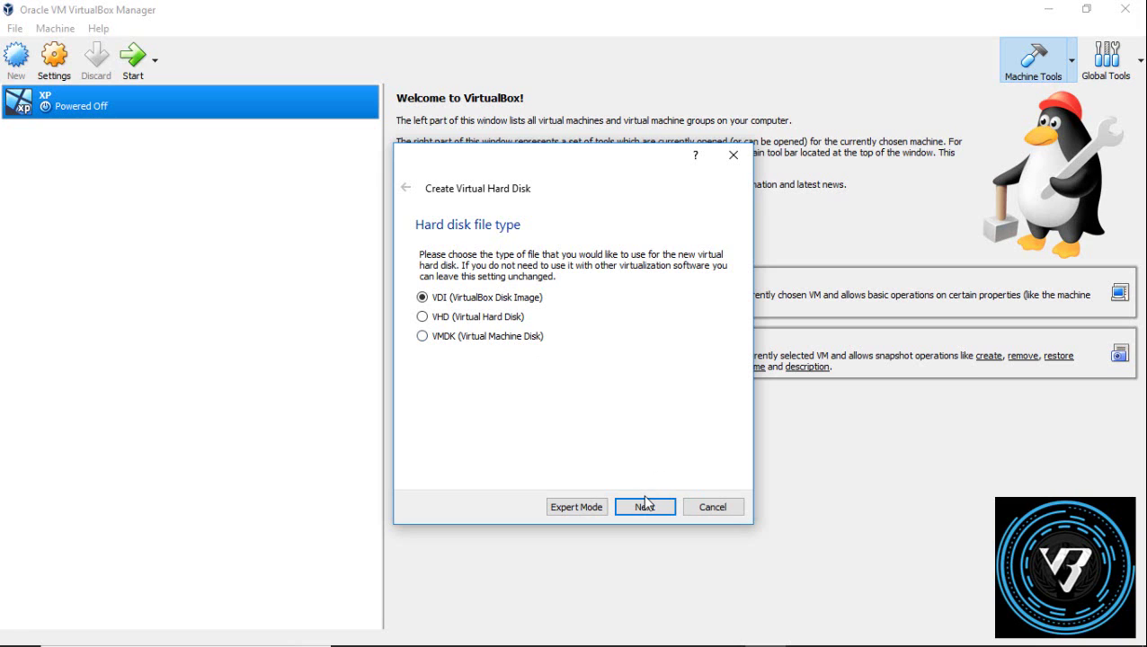
left_click(645, 505)
left_click(644, 505)
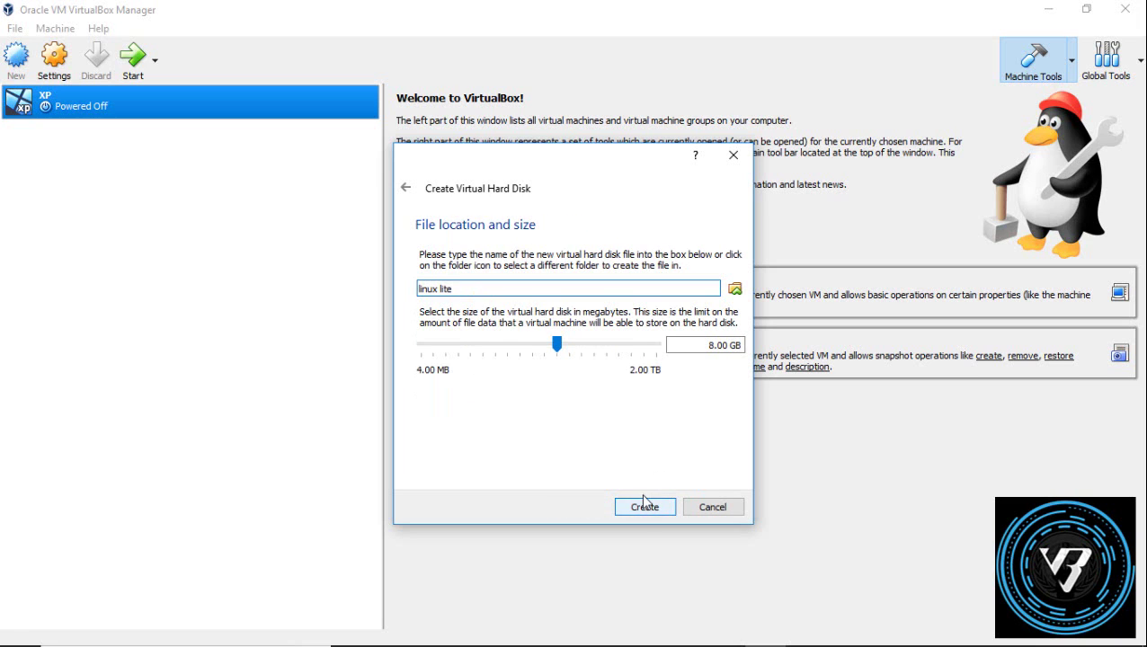
mouse_move(557, 345)
left_mouse_down()
mouse_move(579, 349)
mouse_move(561, 348)
left_mouse_up()
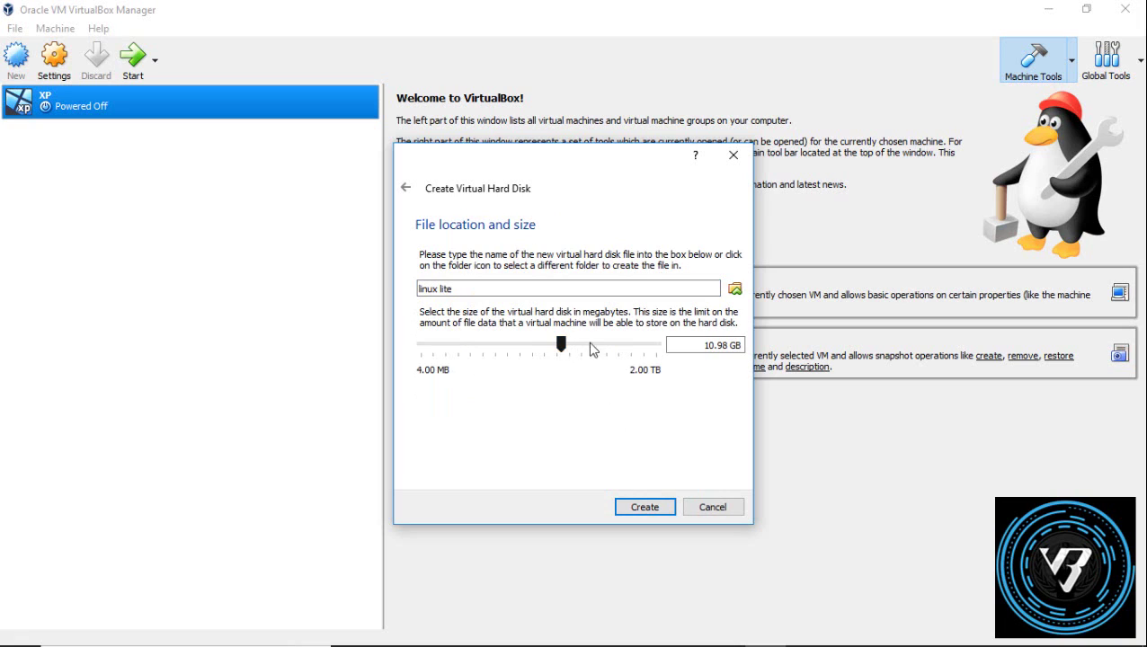
left_click(737, 350)
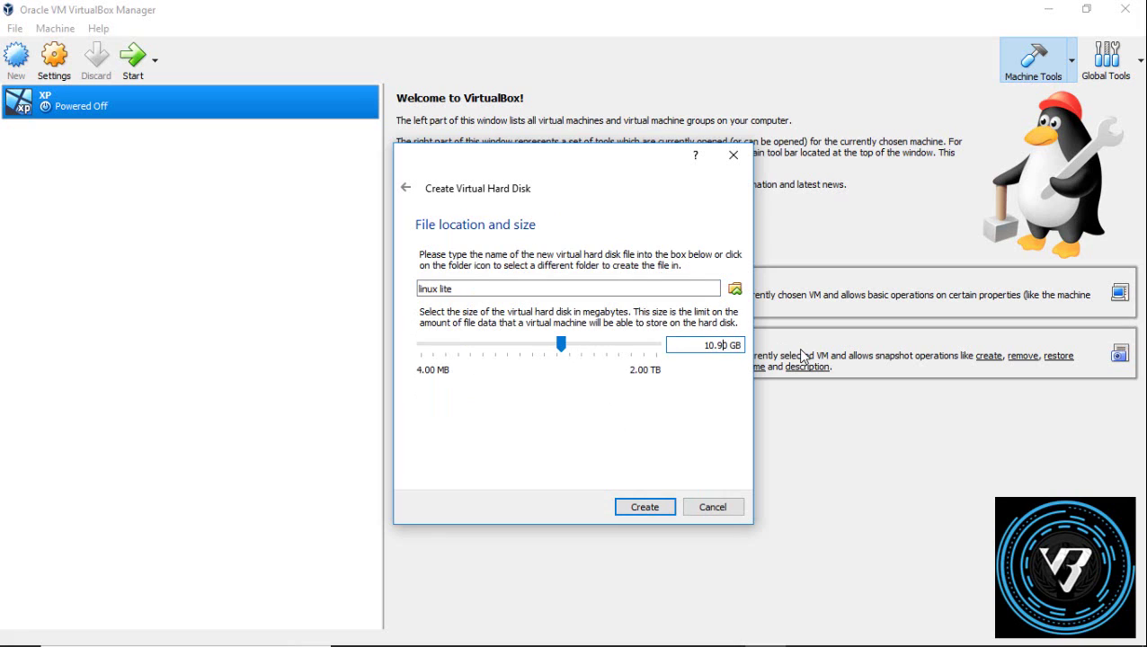
type("00")
left_click(646, 507)
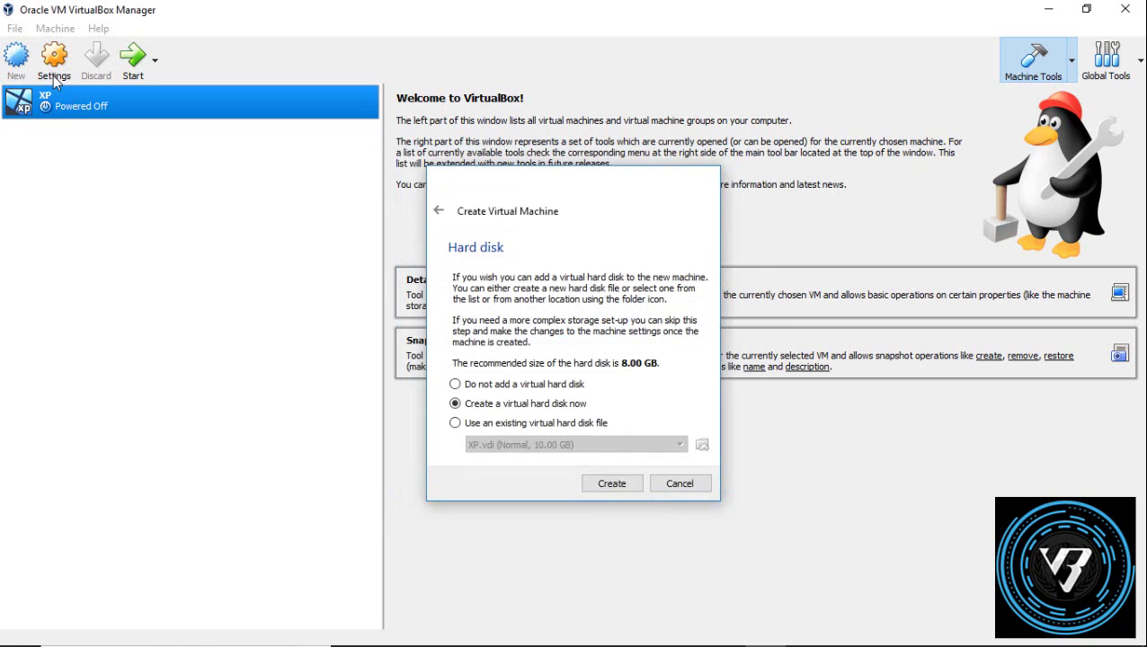
Step: Lower the linux lite machine's processor execution cap to about 50%
left_click(55, 78)
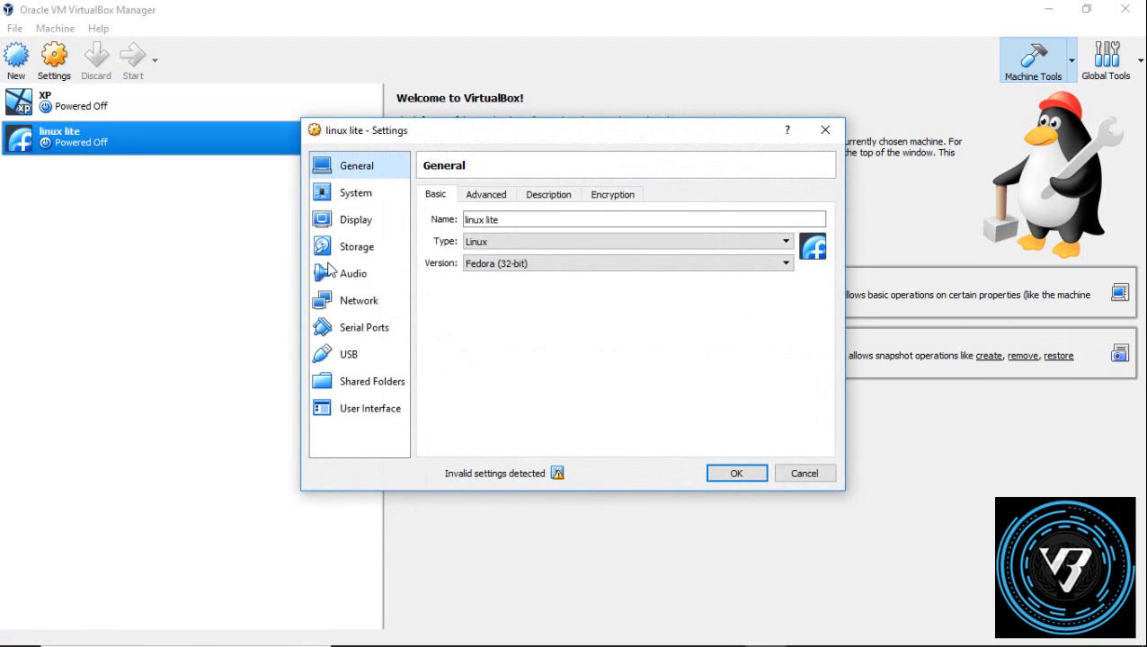
left_click(356, 193)
left_click(518, 194)
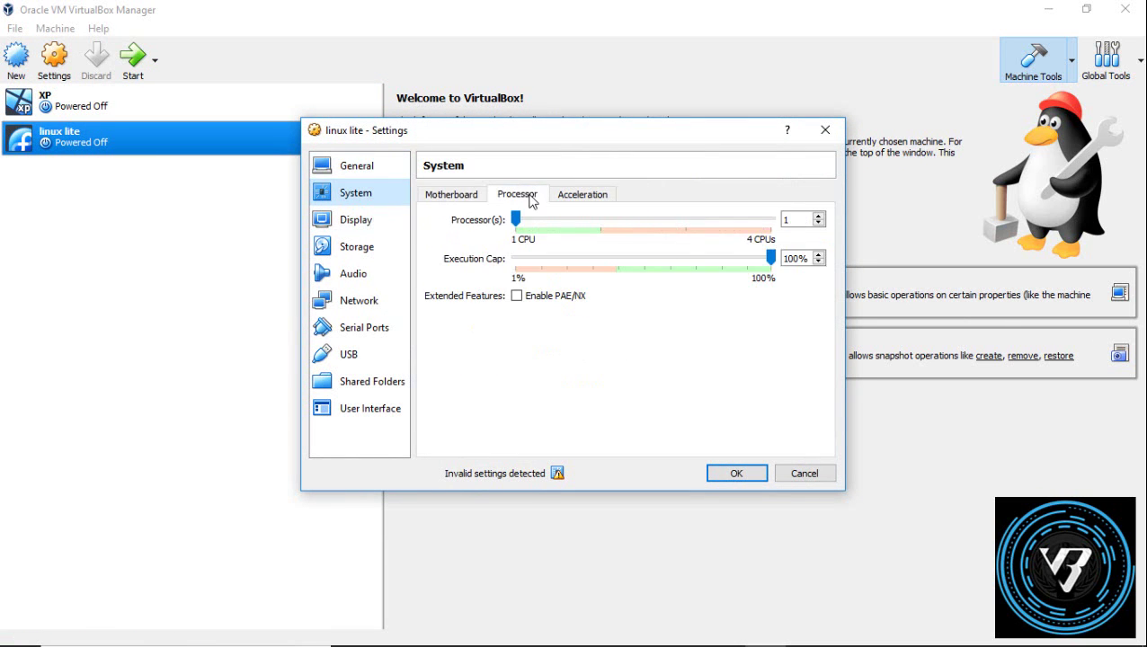
left_click_drag(776, 261, 647, 284)
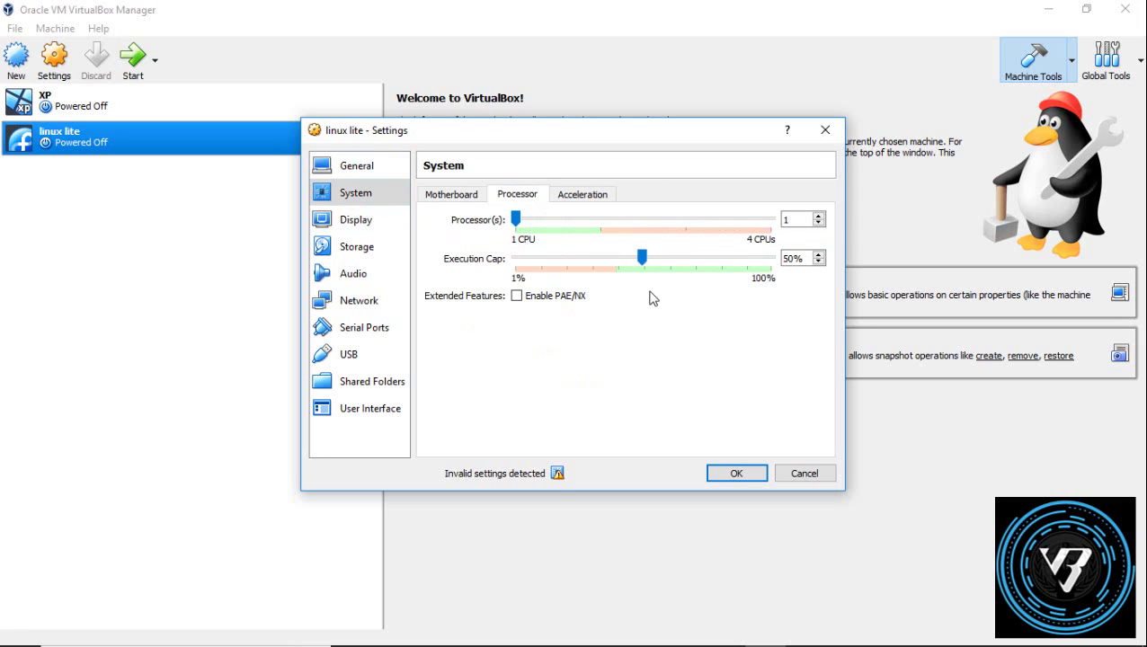
Step: Reduce the linux lite machine's base memory to about 950 MB
mouse_move(557, 474)
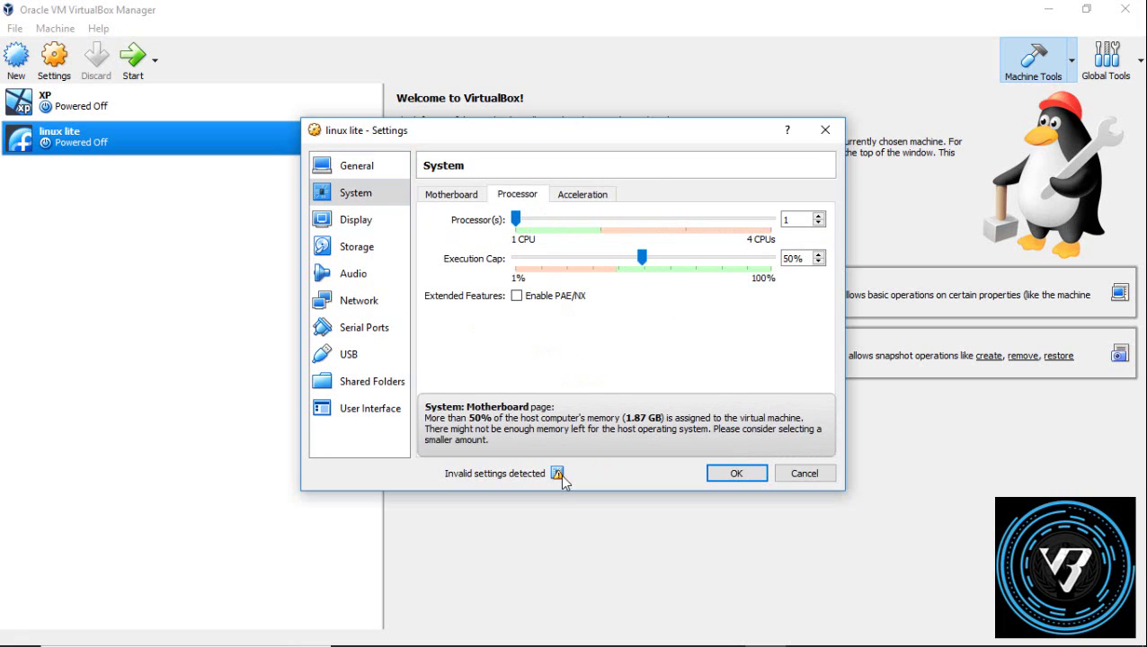
left_click(352, 250)
left_click(356, 222)
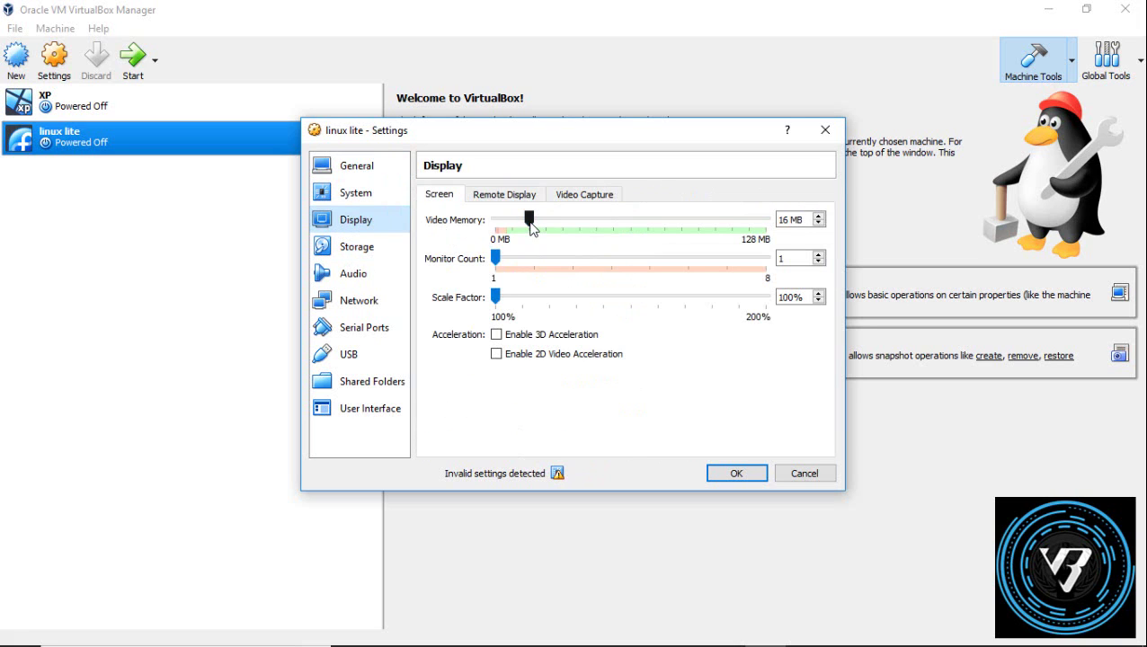
left_click(368, 199)
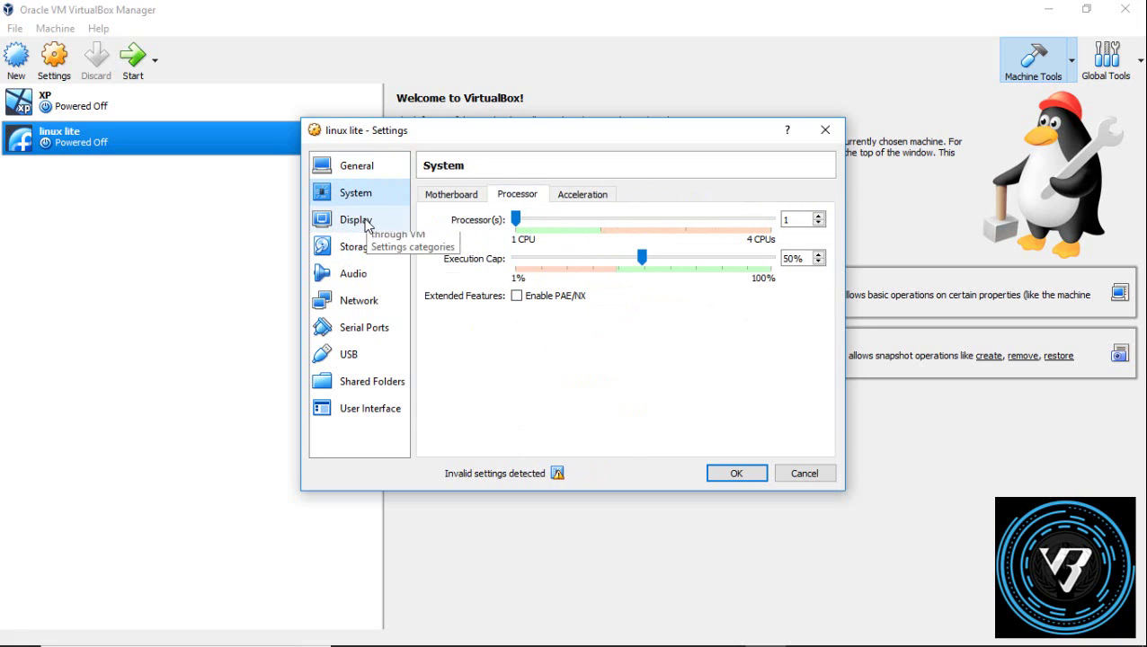
left_click(365, 224)
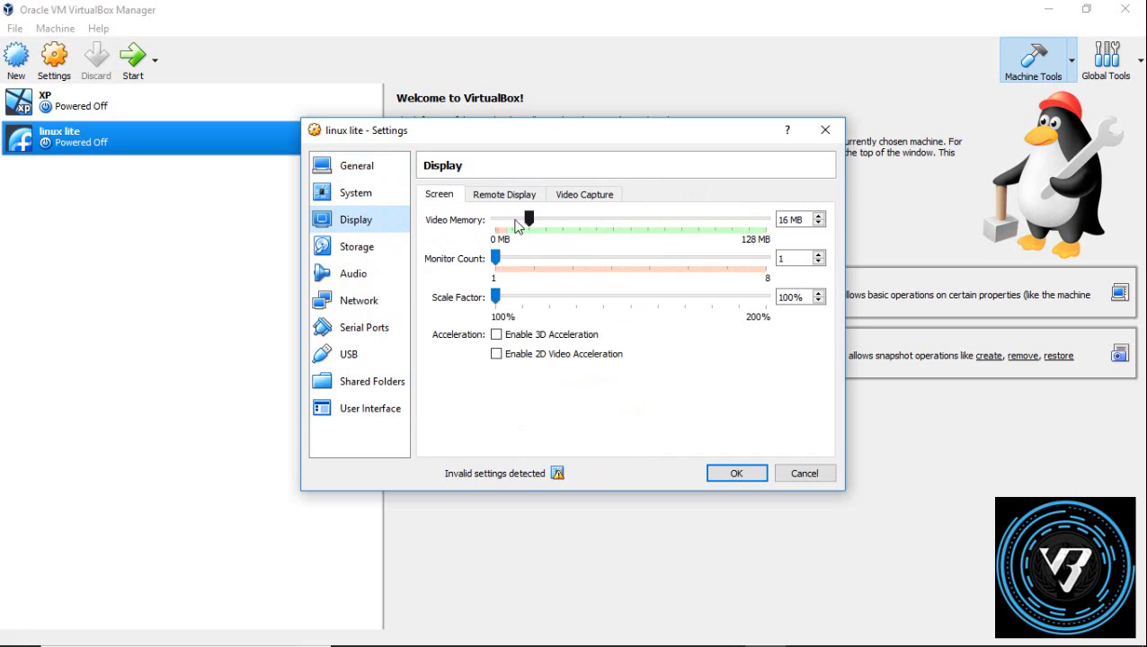
left_click(350, 201)
left_click(475, 196)
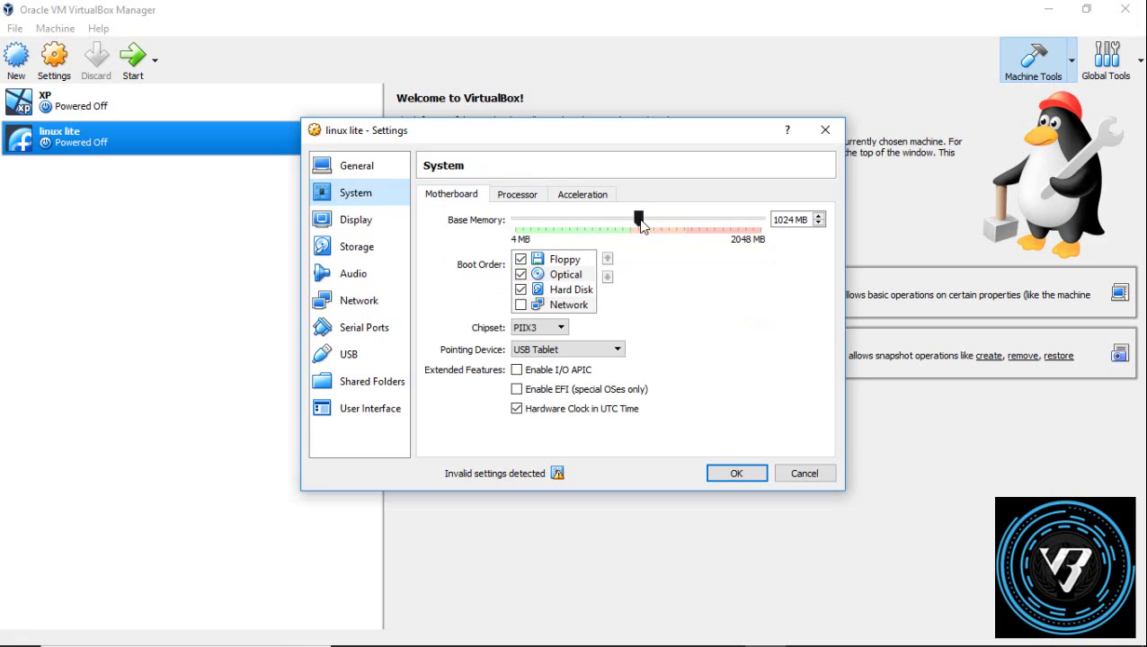
mouse_move(640, 225)
left_mouse_down()
mouse_move(620, 225)
mouse_move(631, 226)
left_mouse_up()
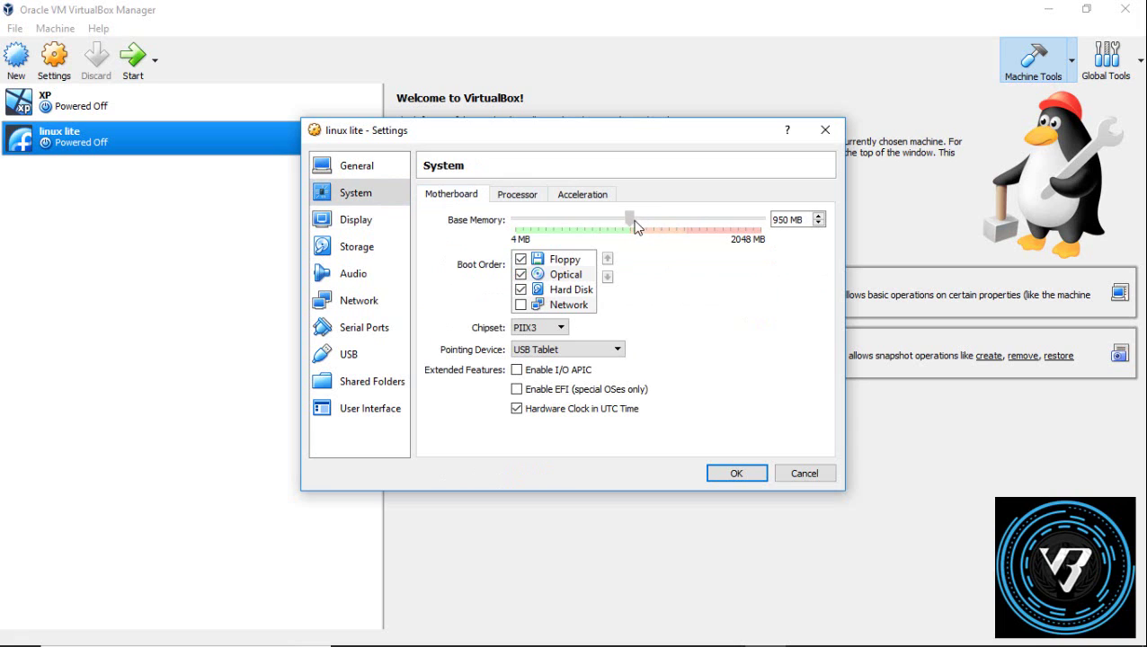
Step: Enable PAE/NX and fine-tune the execution cap to 49%
left_click(358, 248)
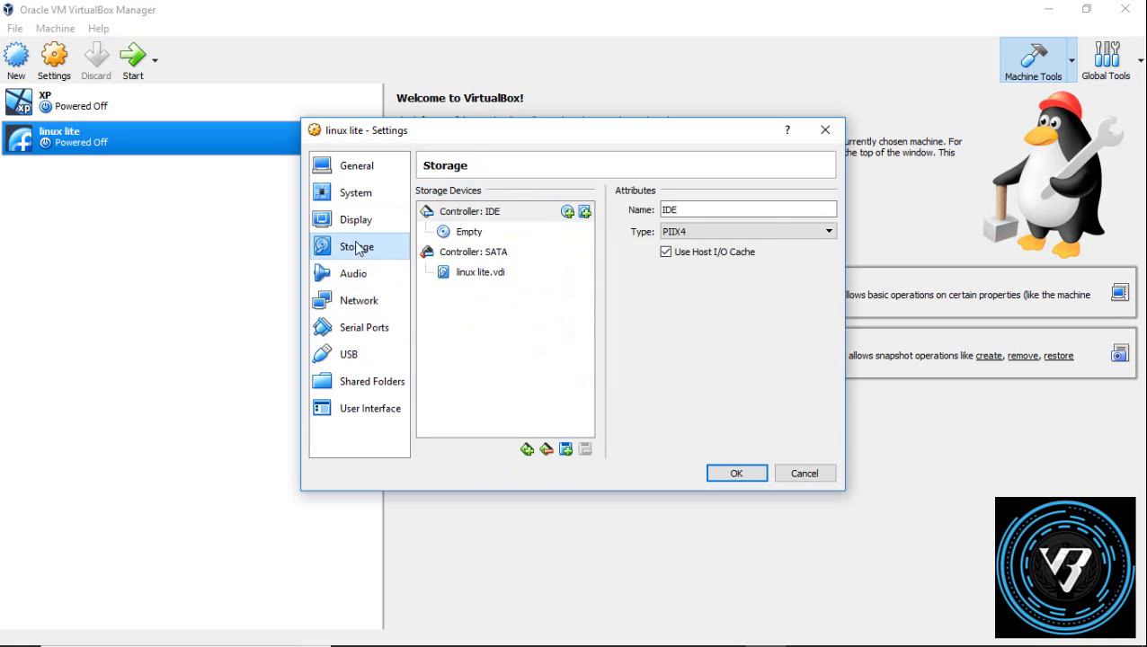
key("Up")
key("Up")
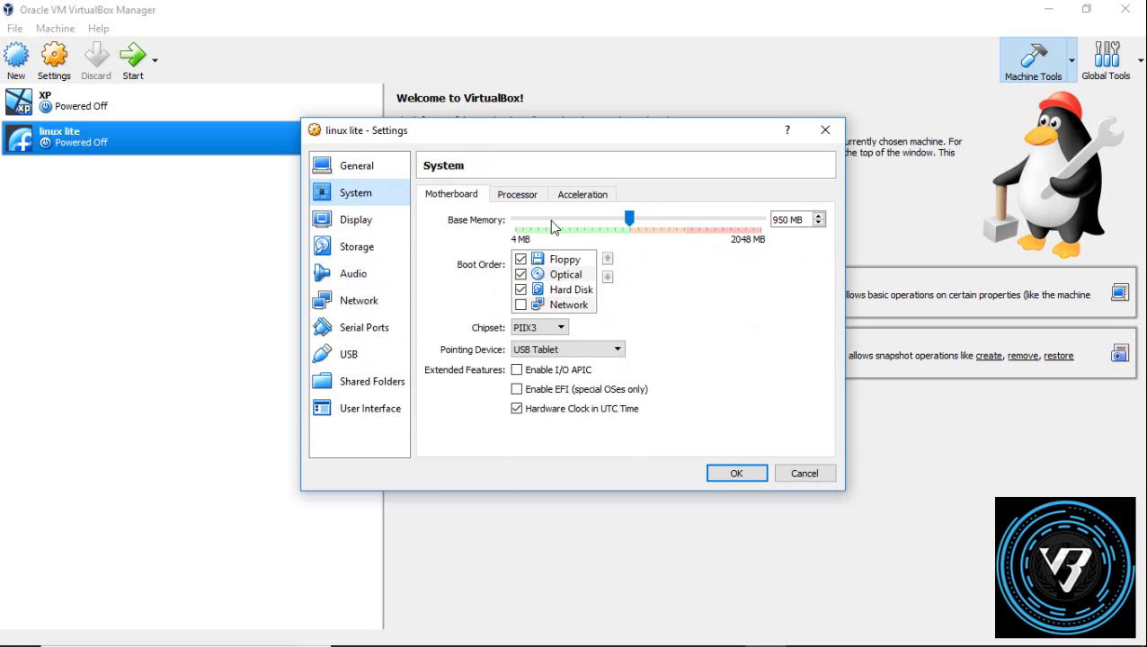
left_click(510, 199)
left_click(518, 297)
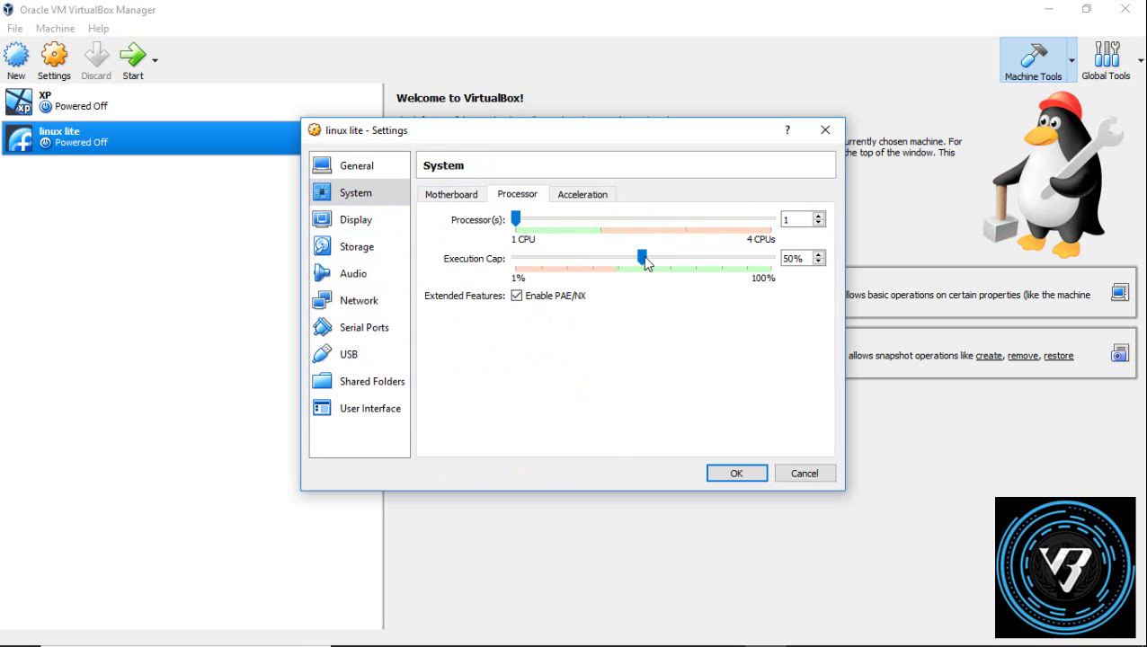
mouse_move(646, 260)
left_mouse_down()
mouse_move(514, 259)
mouse_move(644, 262)
left_mouse_up()
left_click(351, 225)
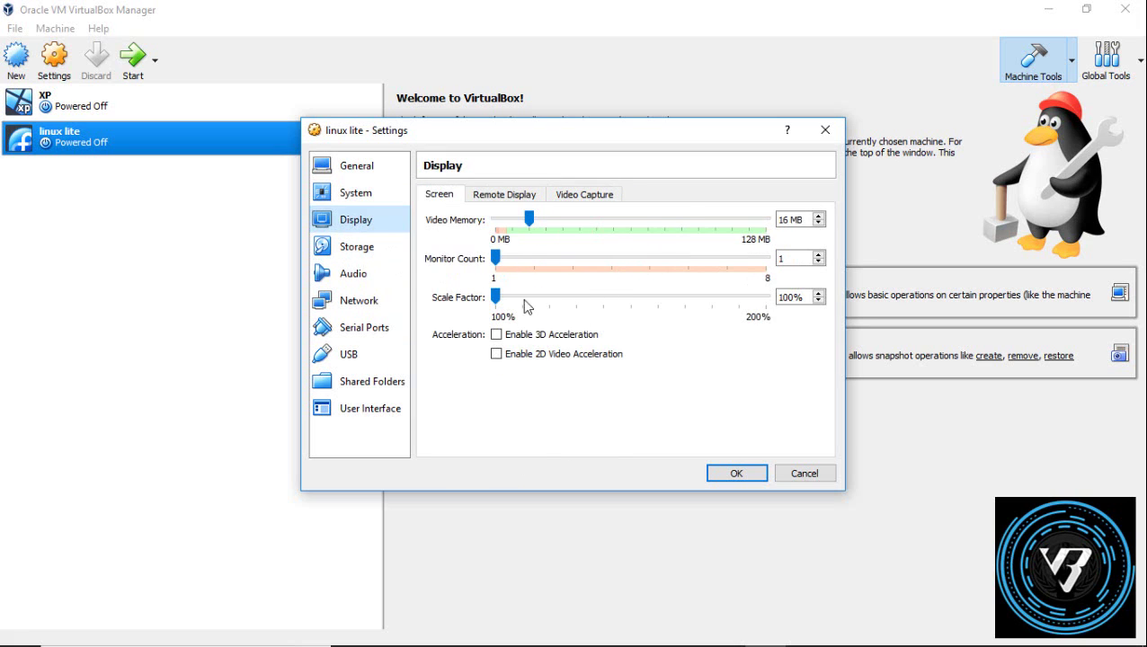
left_click(356, 248)
Step: Insert the linux-lite-3.8-32bit disc image into the empty IDE optical slot and confirm with OK
left_click(477, 232)
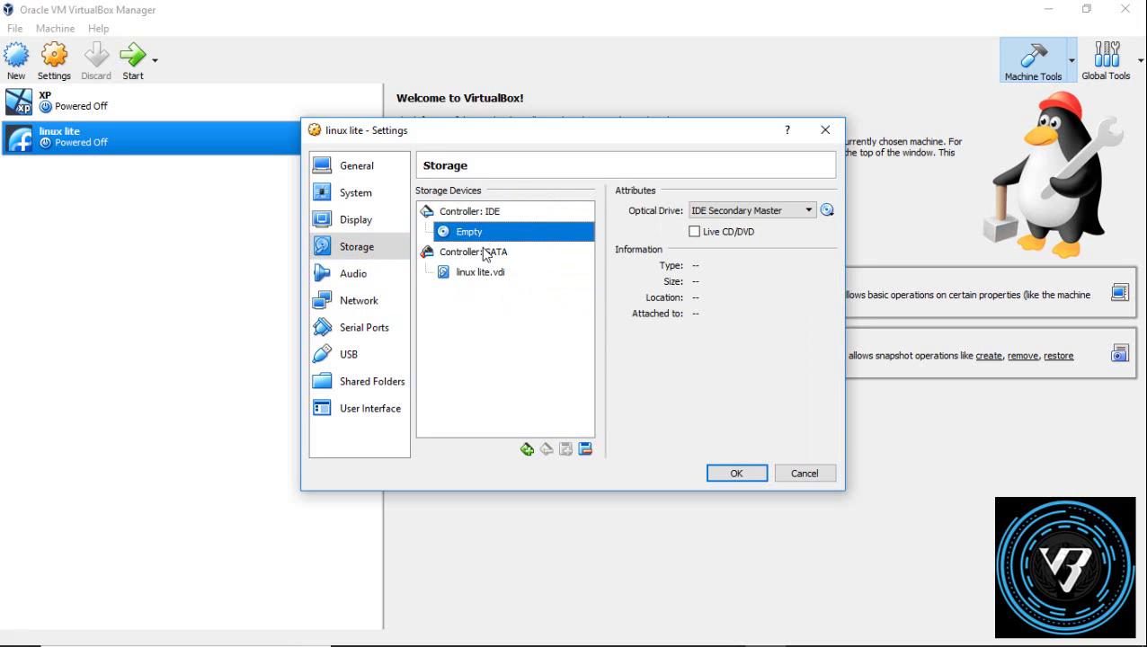
left_click(827, 212)
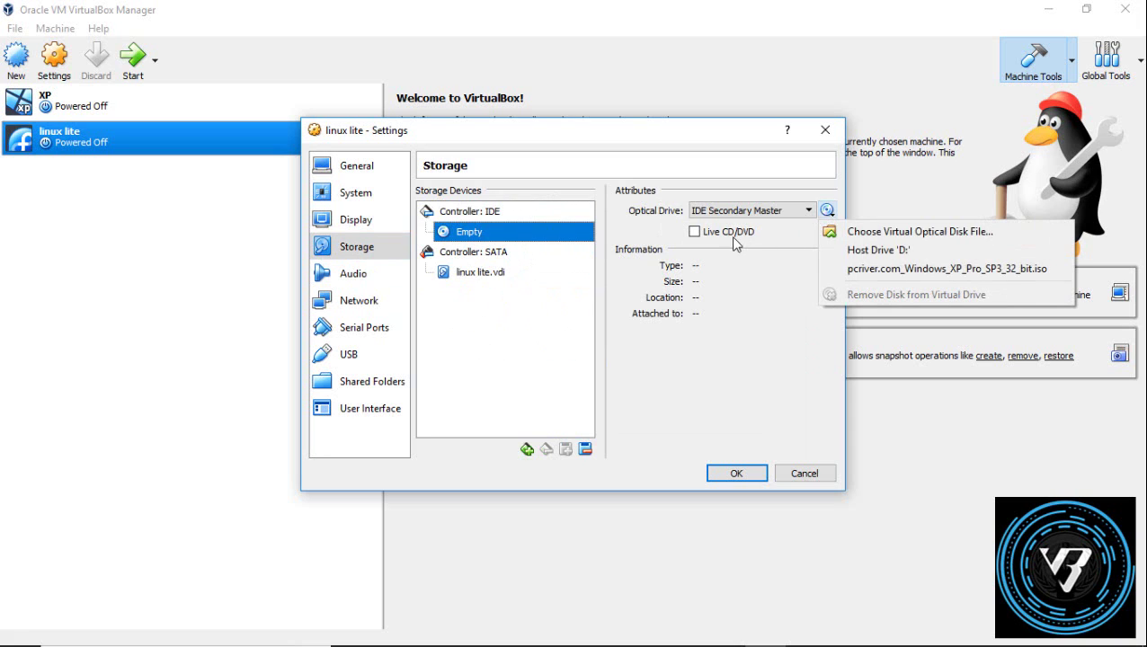
left_click(776, 303)
left_click(486, 274)
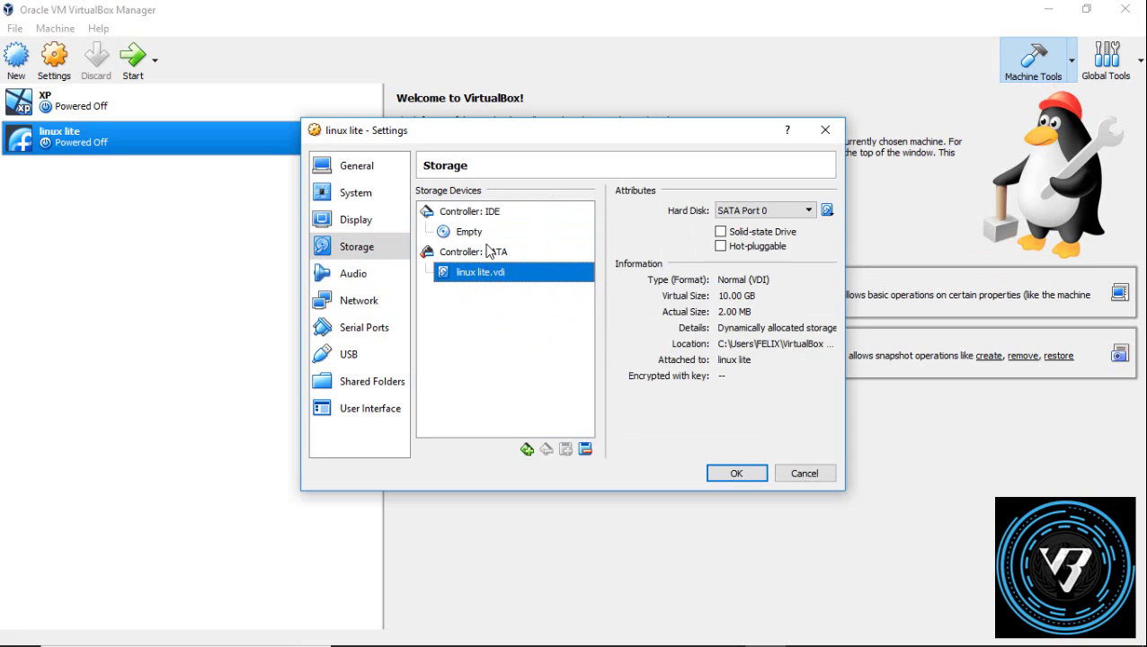
left_click(479, 233)
left_click(828, 213)
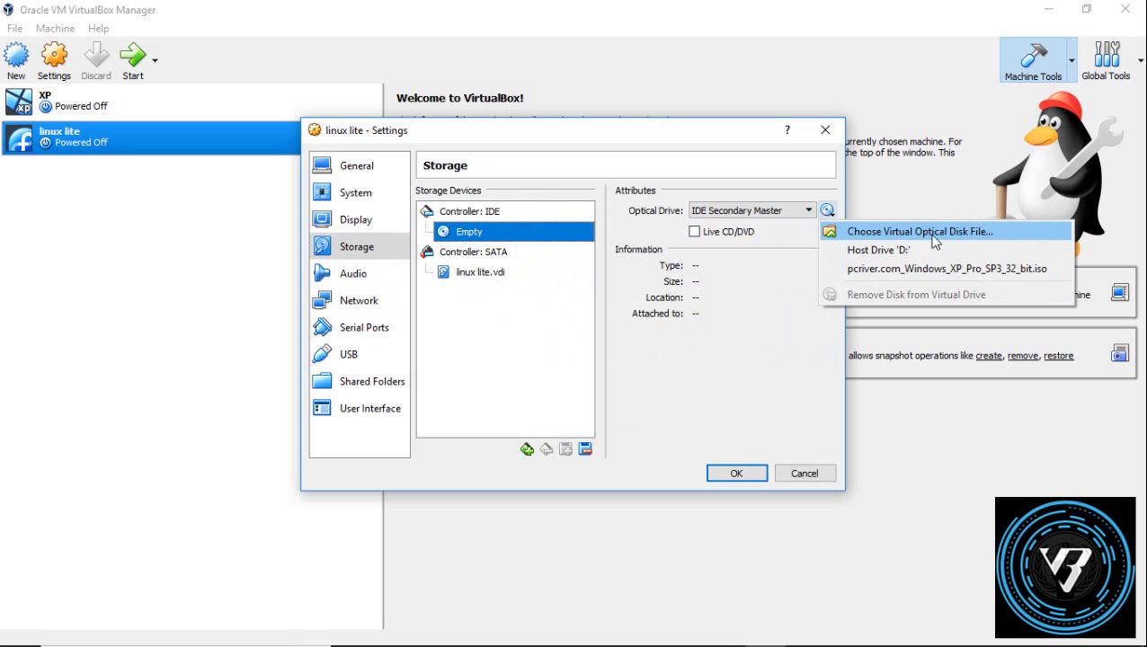
left_click(961, 238)
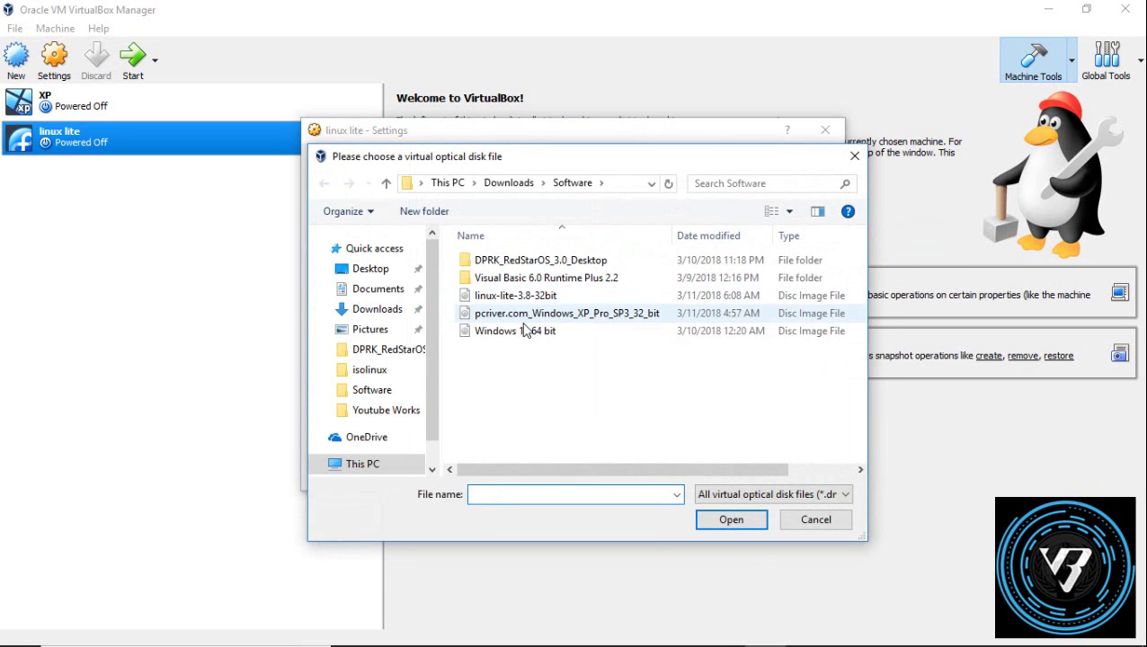
double_click(533, 301)
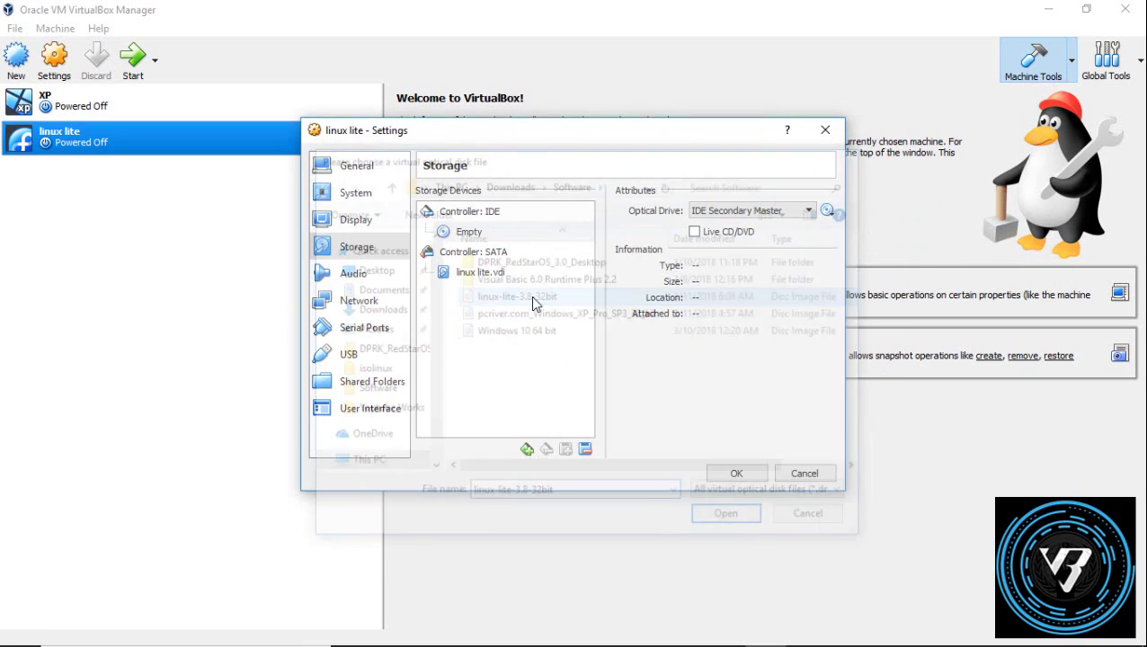
left_click(735, 473)
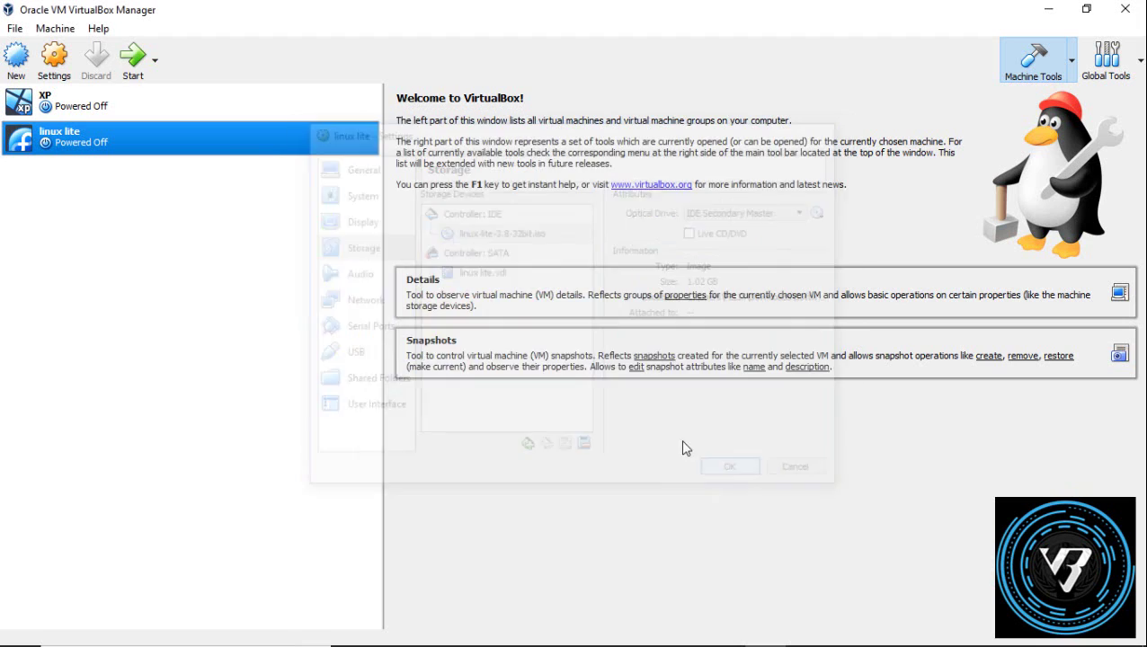
Step: Start the linux lite machine, dismiss the keyboard capture notice, and maximize its window
left_click(144, 71)
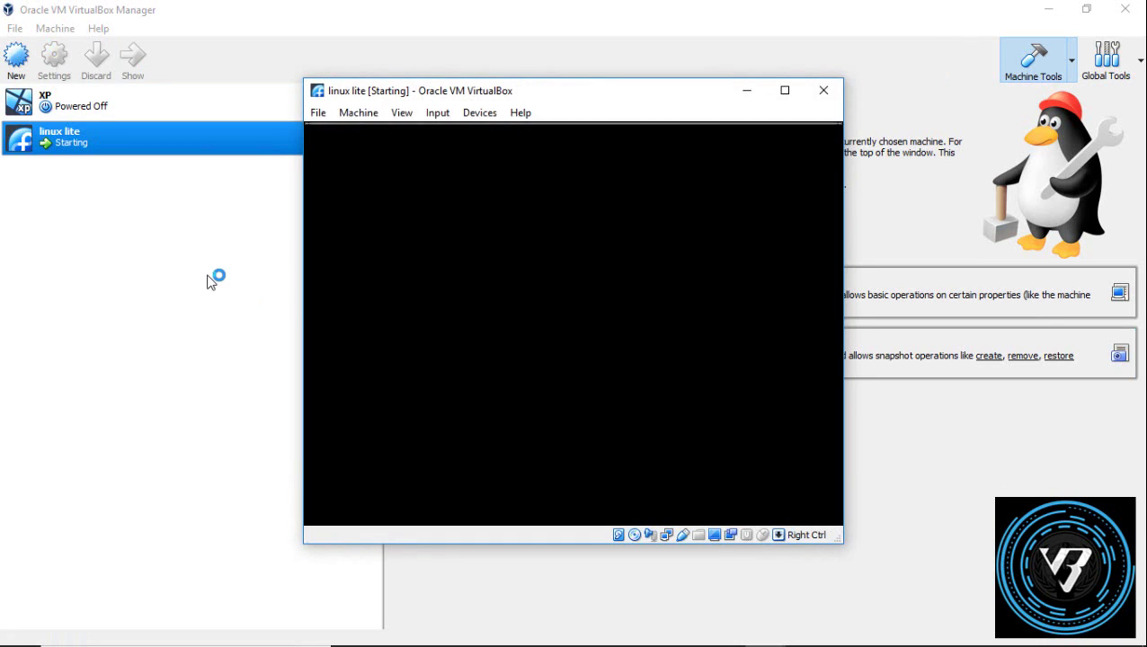
left_click(808, 138)
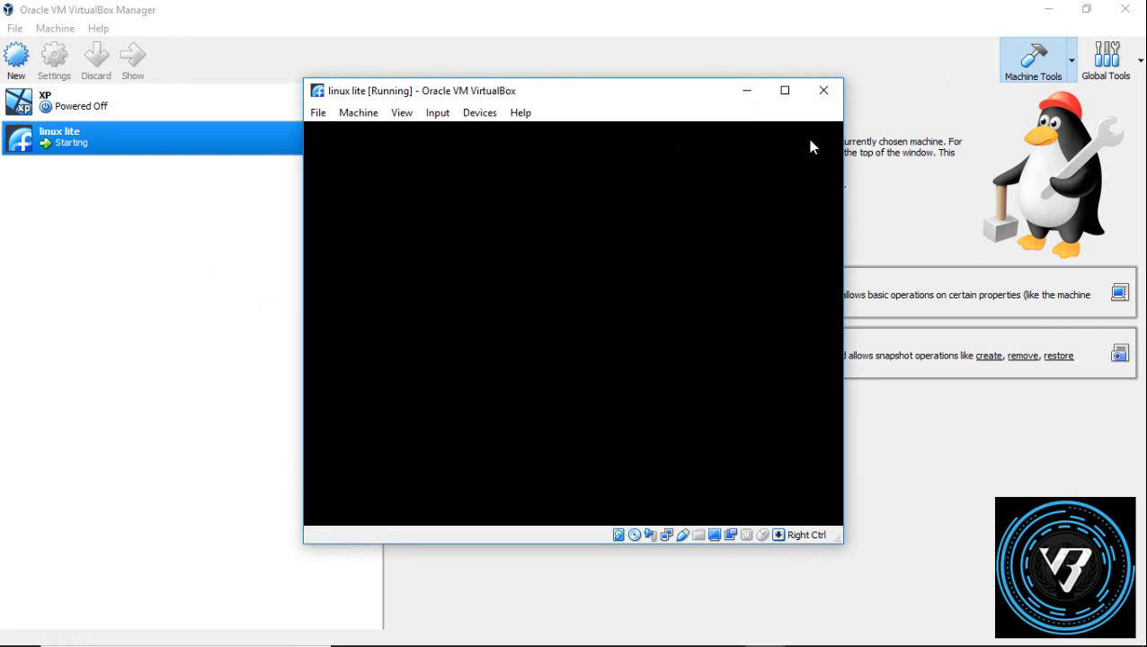
left_click(785, 91)
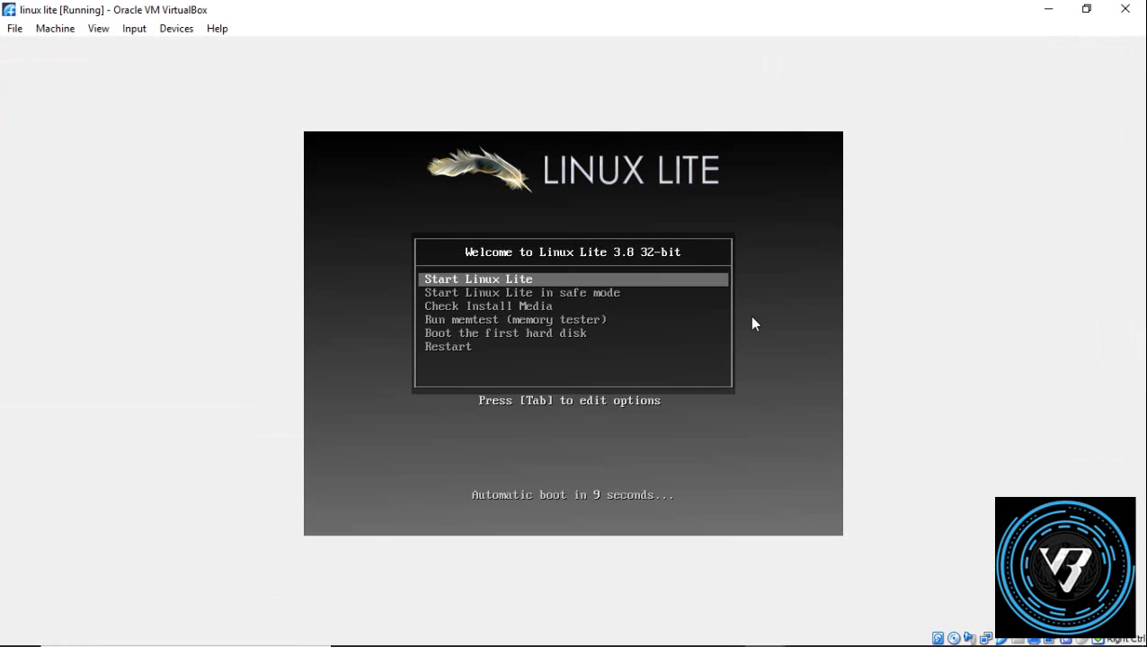
Step: Choose Start Linux Lite in the boot menu to boot the live session
key("Down")
key("Up")
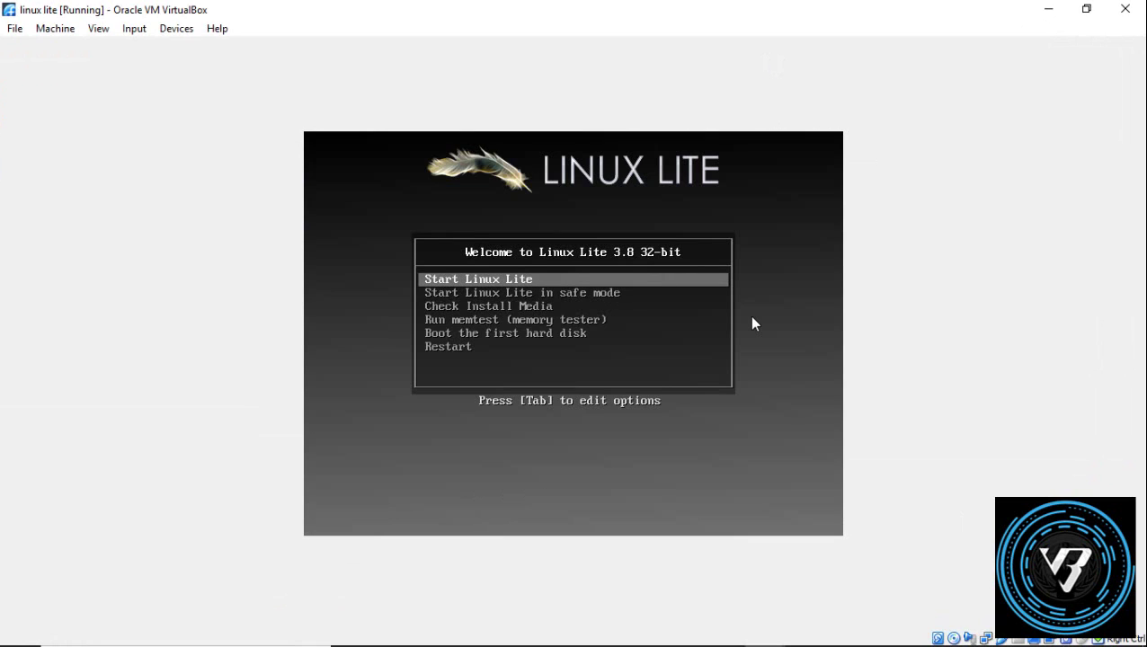
key("Down")
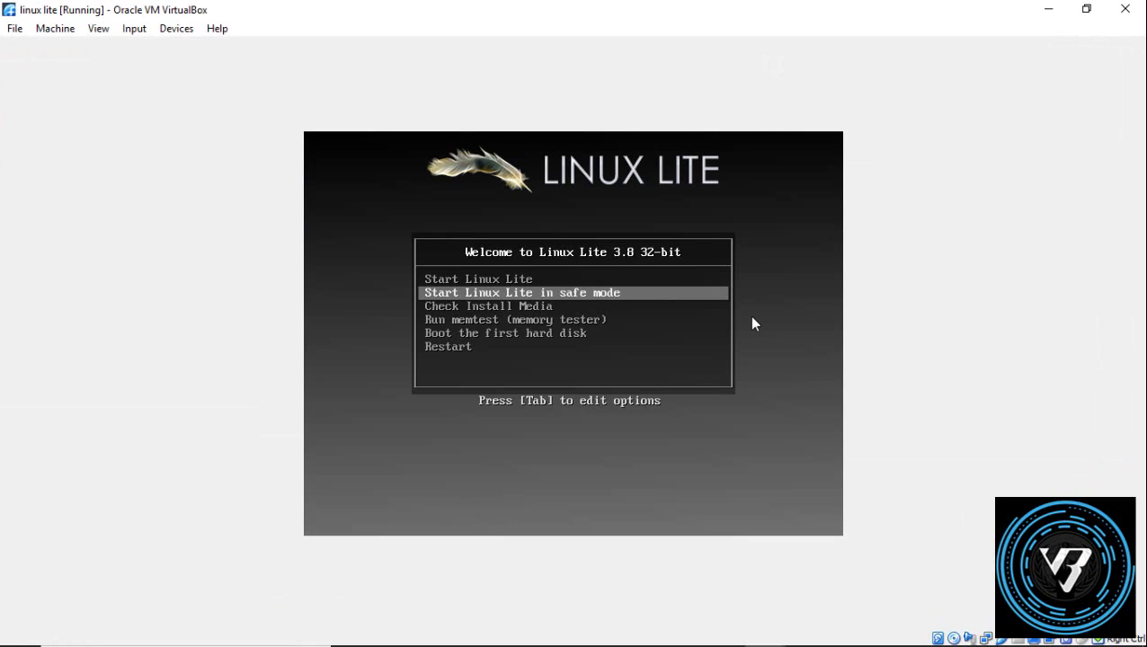
key("Down")
key("Down")
key("Down")
key("Down")
key("Up")
key("Up")
key("Up")
key("Up")
key("Up")
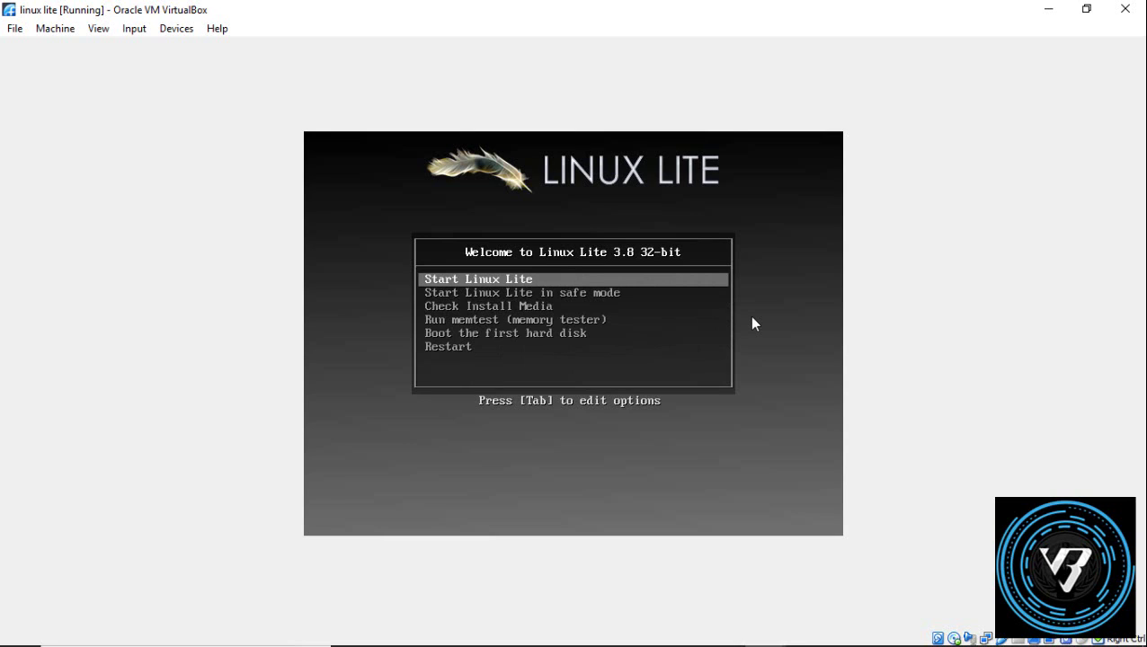
key("Return")
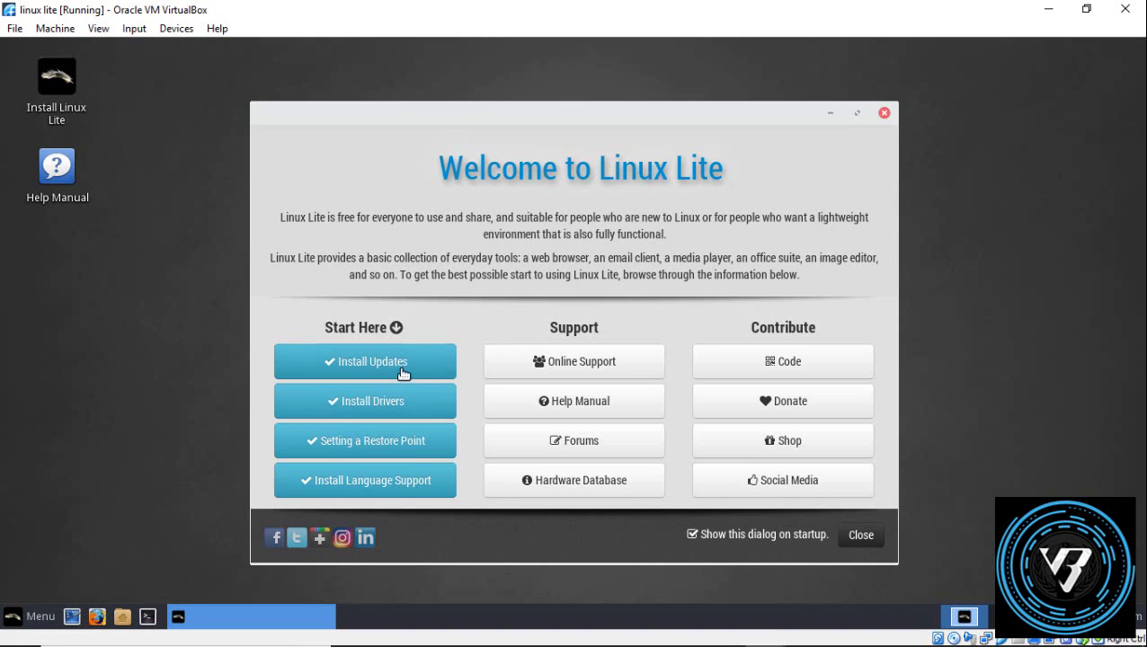
Step: Open the Starting with Linux Lite guide, launch Install Updates, and open the taskbar Menu
left_click(384, 415)
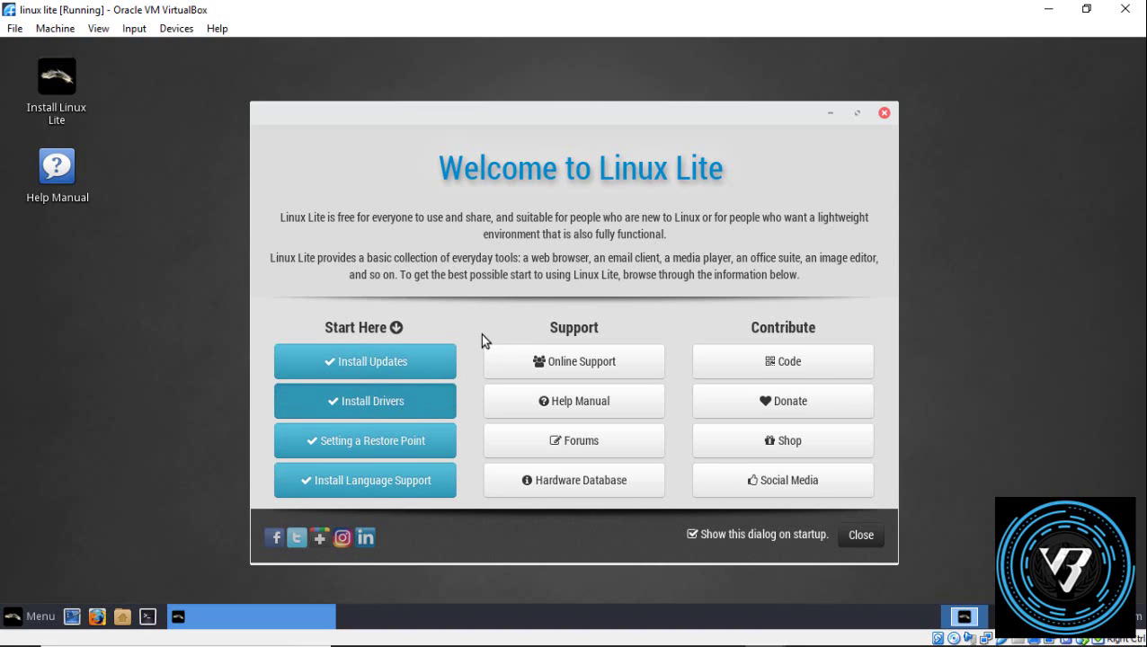
left_click(576, 452)
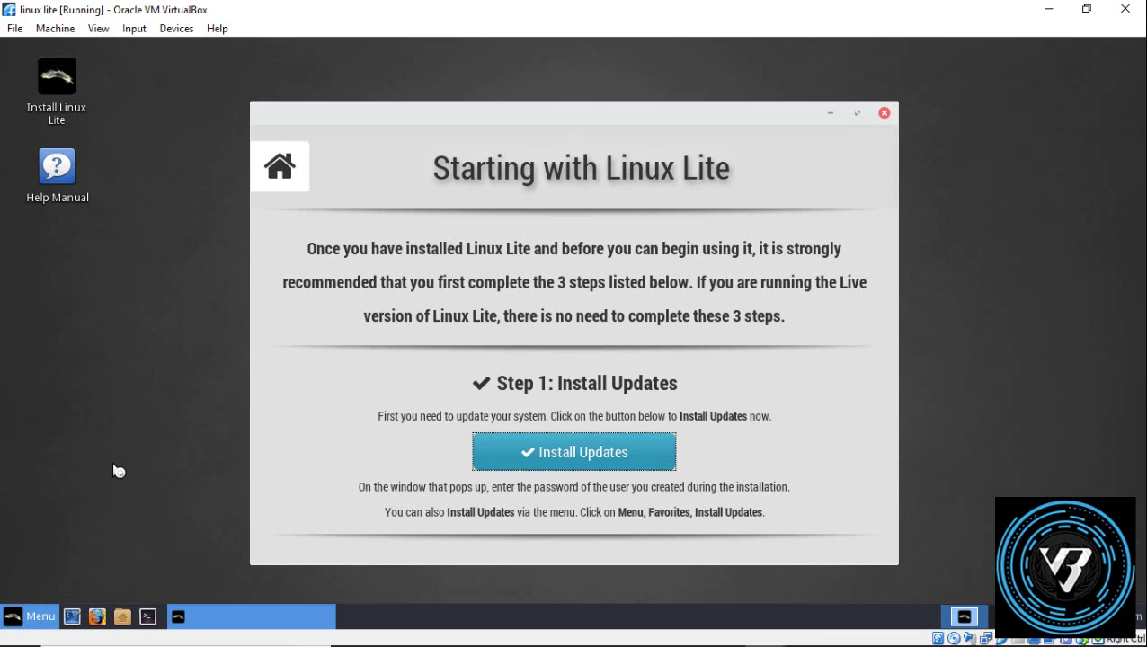
left_click(99, 616)
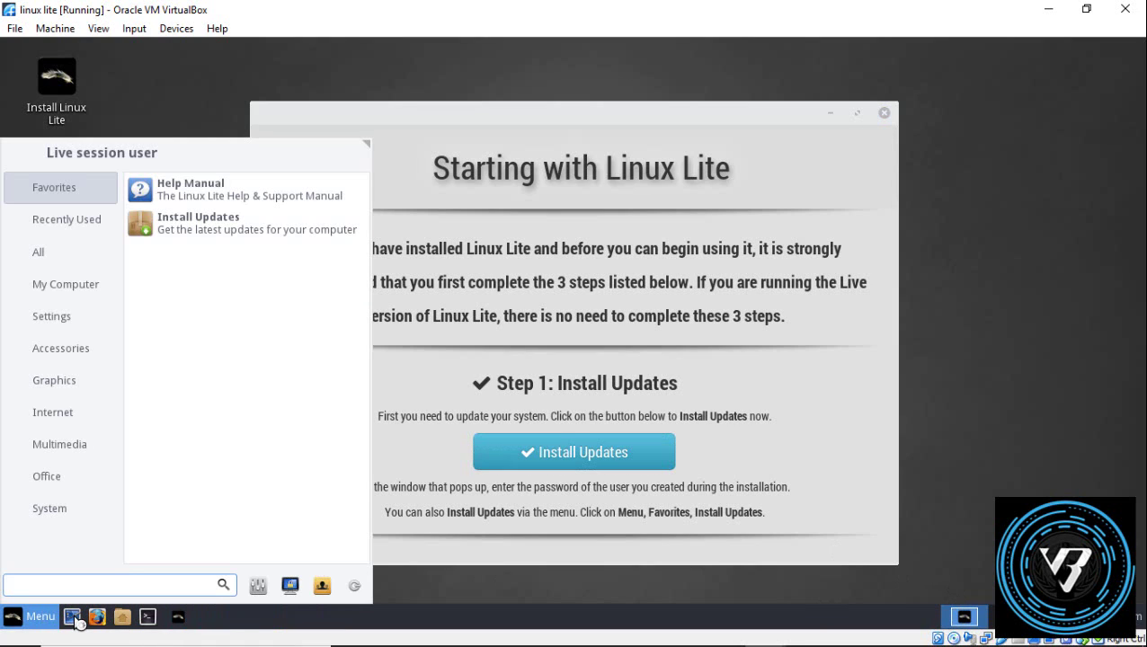
Step: Show All applications in the Whisker menu, scroll through the whole list, then close the menu
left_click(58, 261)
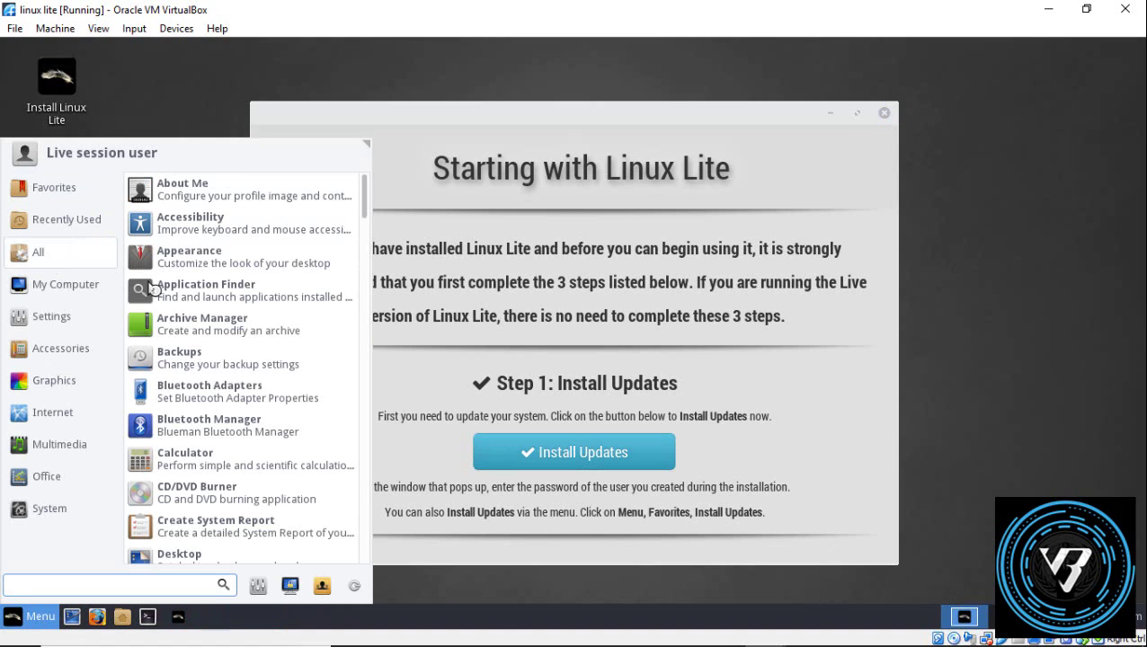
scroll(225, 396, "down", 1)
scroll(225, 395, "down", 8)
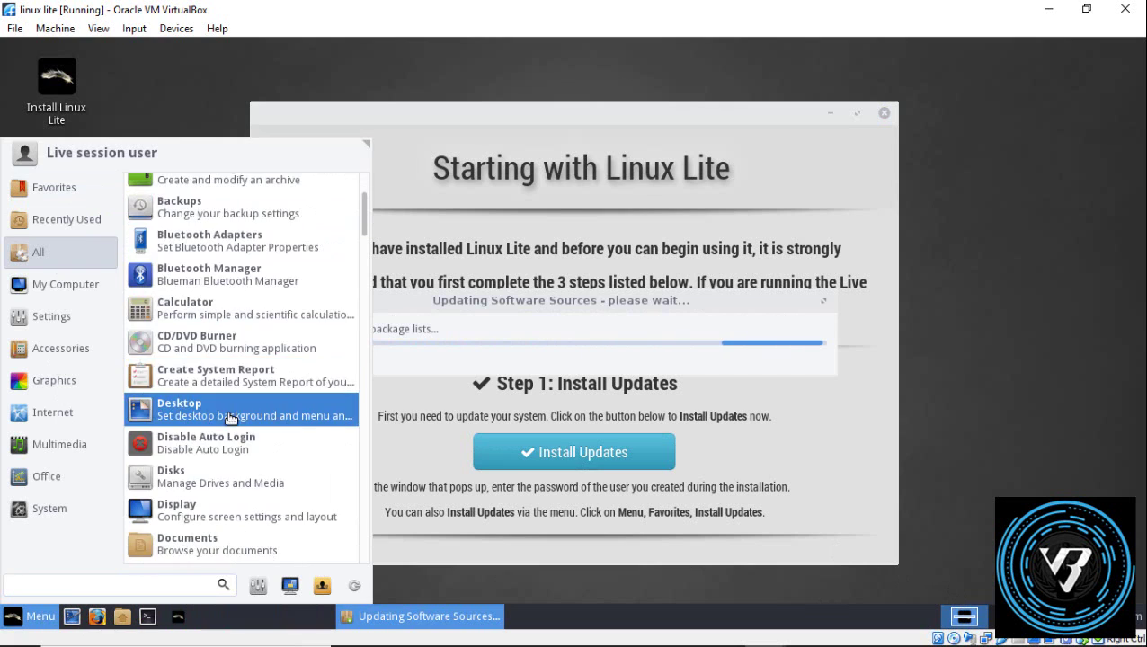
scroll(224, 526, "down", 7)
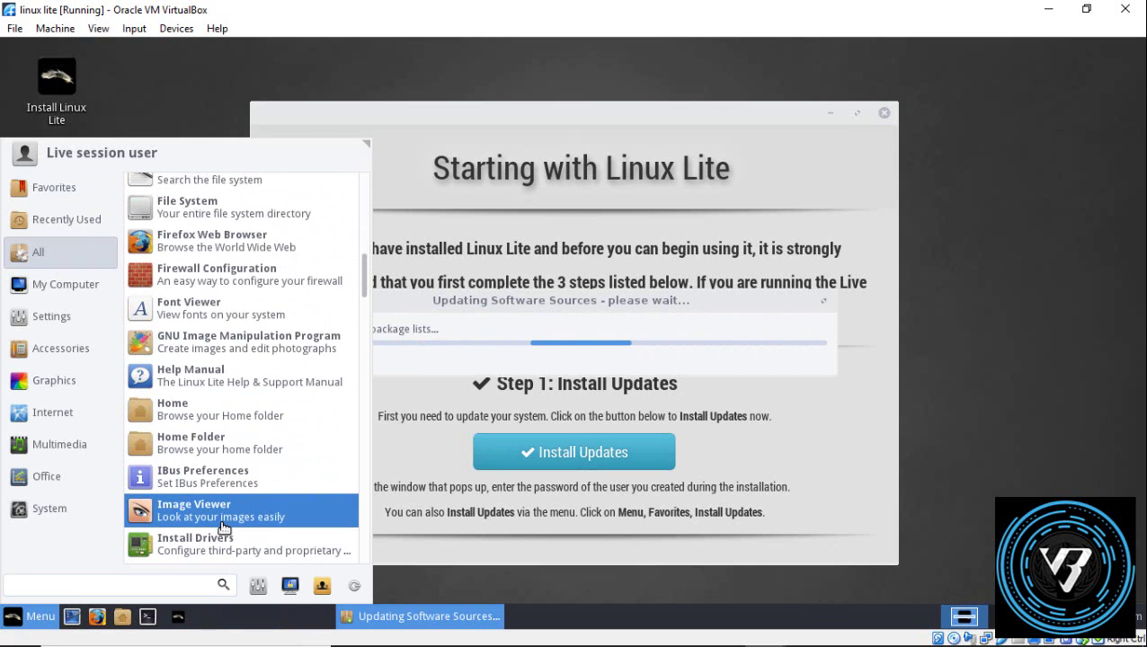
scroll(224, 527, "down", 3)
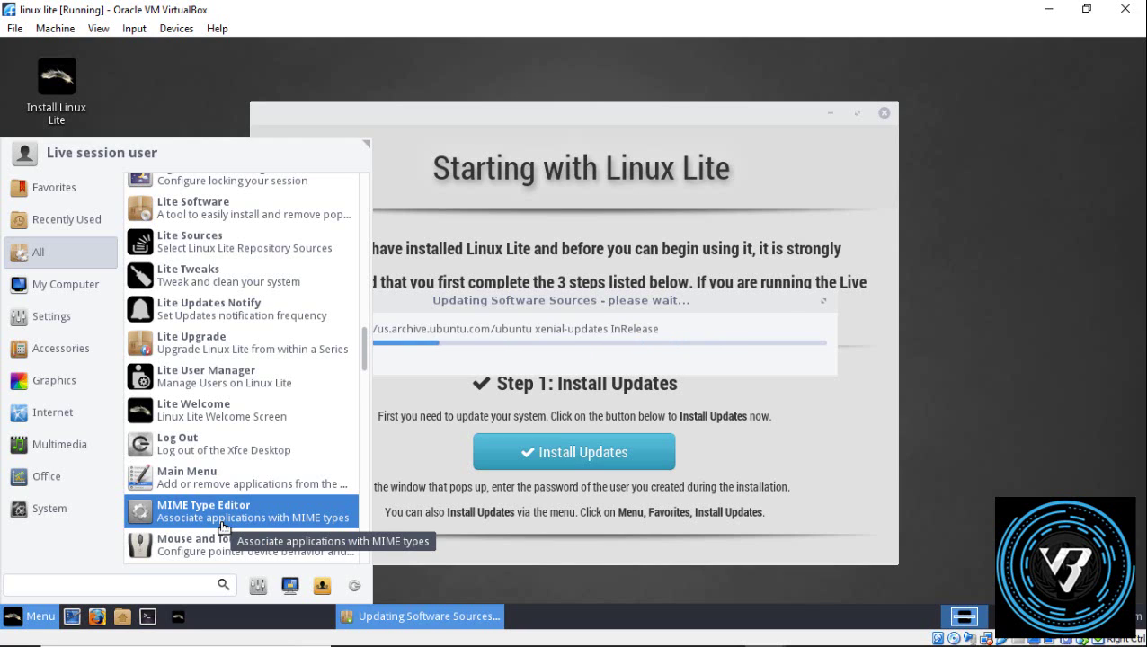
scroll(223, 527, "down", 3)
scroll(224, 527, "down", 1)
scroll(224, 527, "down", 3)
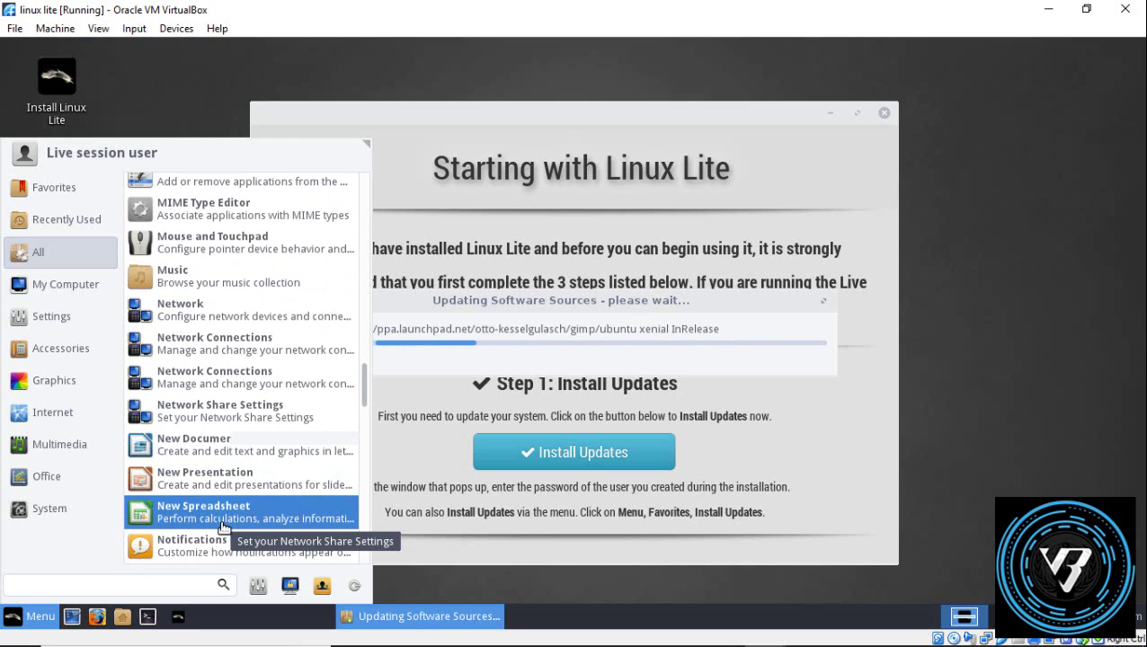
scroll(224, 527, "down", 2)
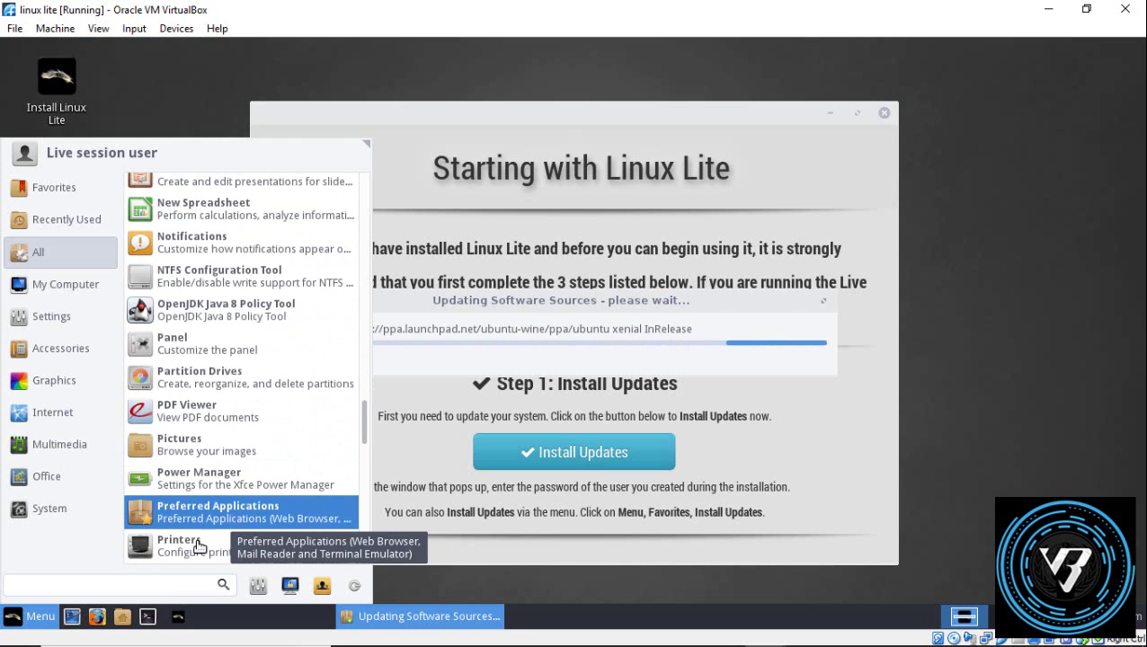
left_click(36, 616)
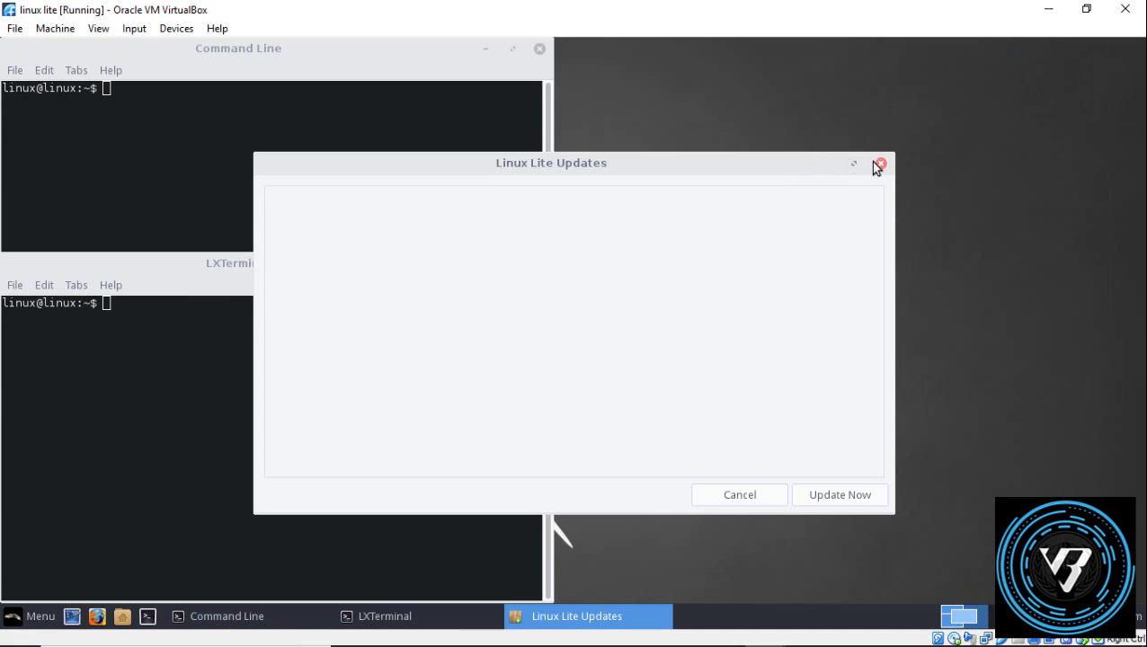
Step: Cancel the Linux Lite updates, close both terminal windows, and close the virtual machine from File
left_click(880, 163)
left_click(540, 50)
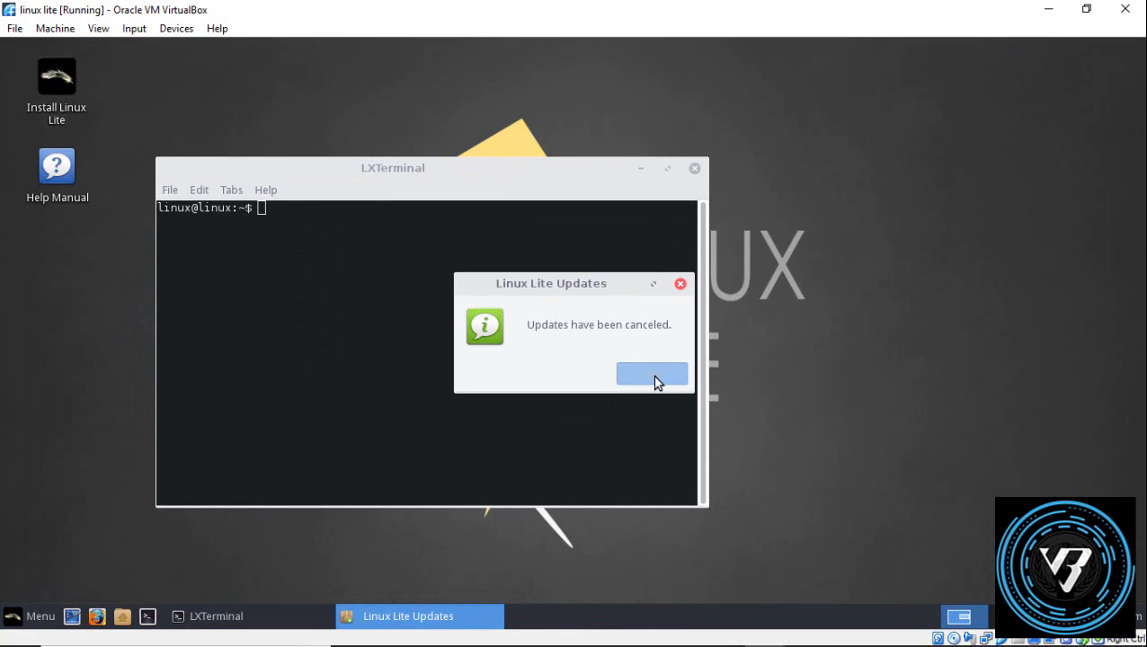
left_click(652, 379)
left_click(694, 169)
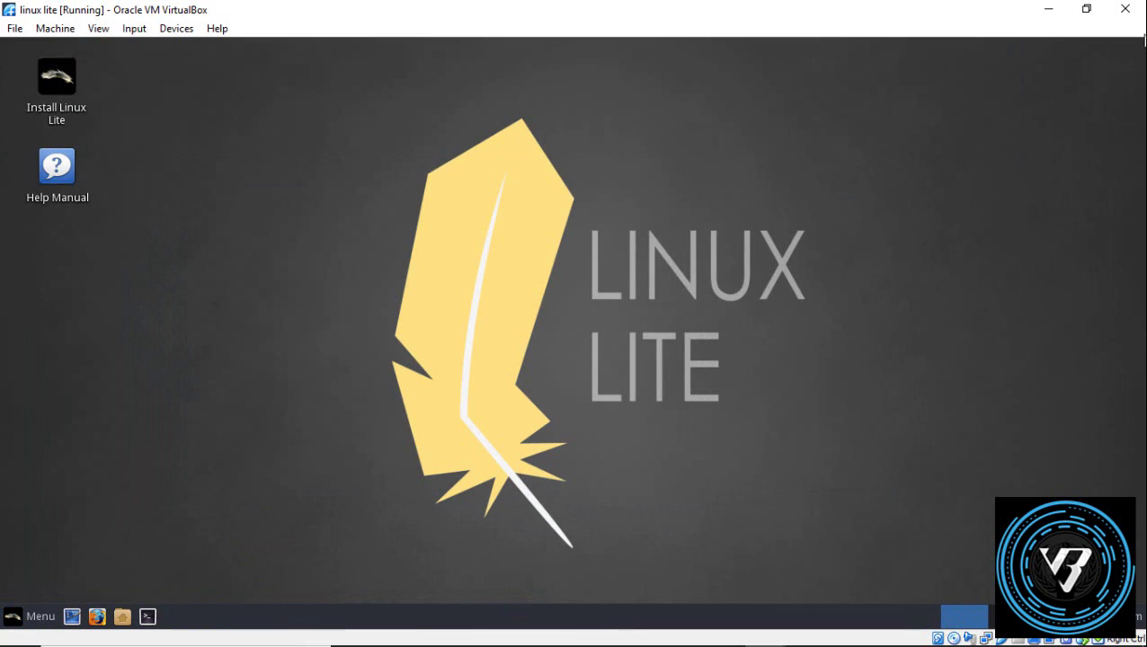
left_click(14, 28)
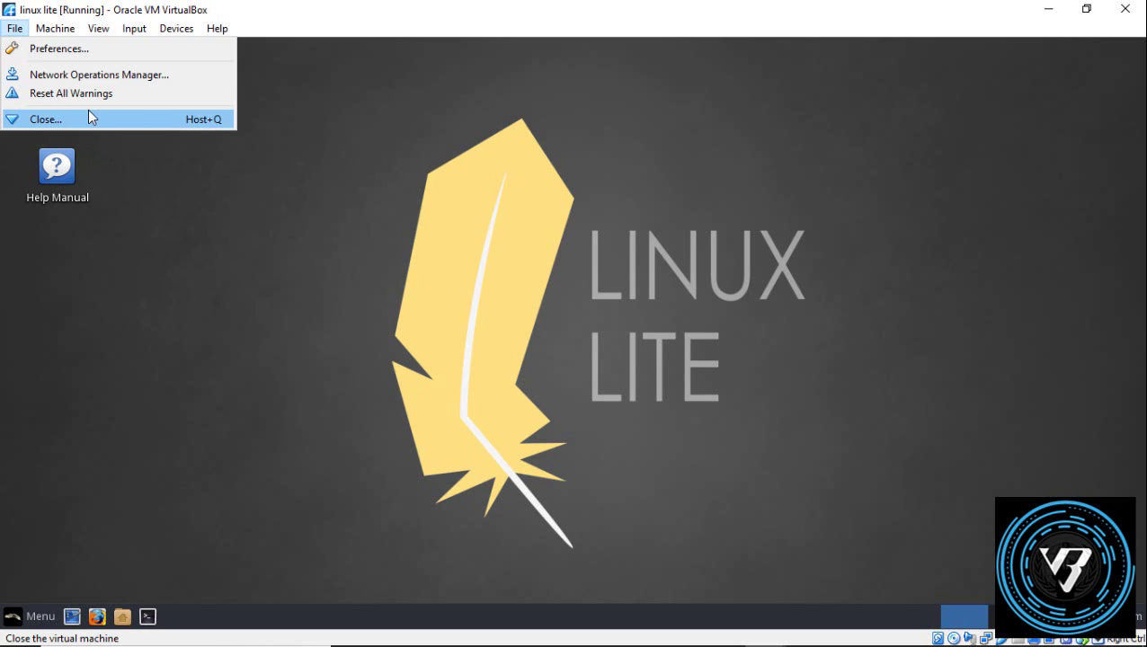
left_click(88, 111)
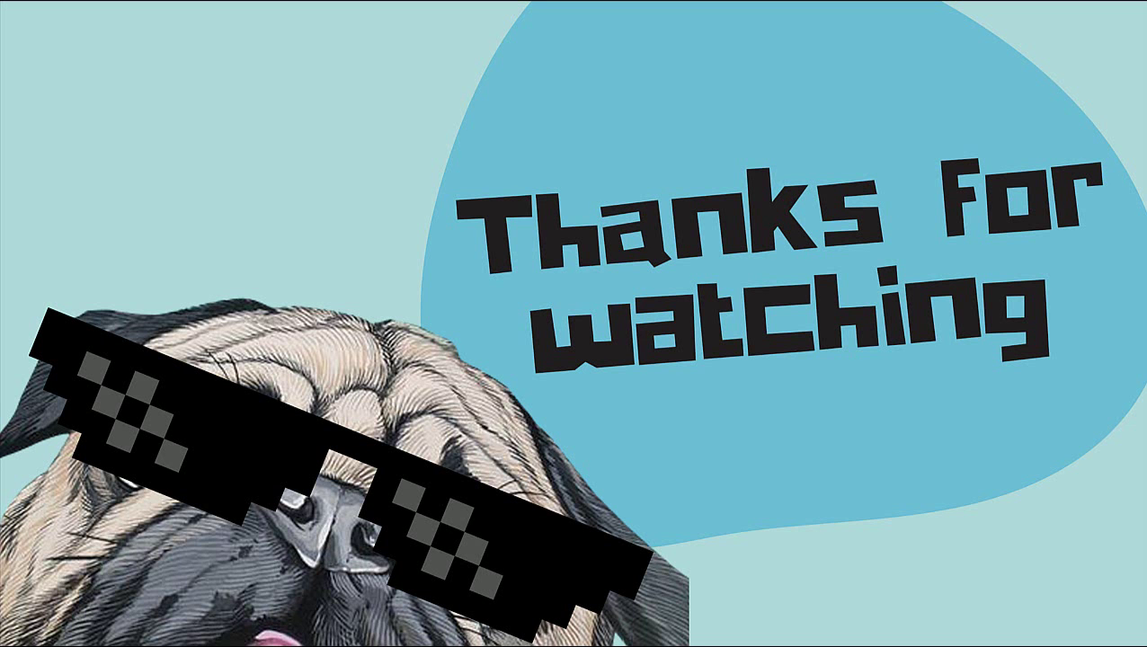